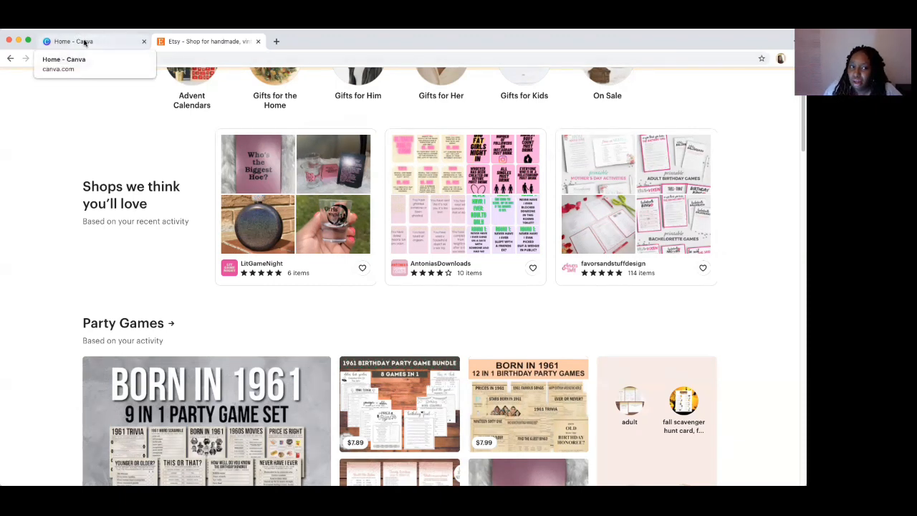
View the Canva home page, switch back to Etsy, and browse its home page's party games, invitation templates and recommended categories
{"action": "left_click", "coordinate": [85, 43]}
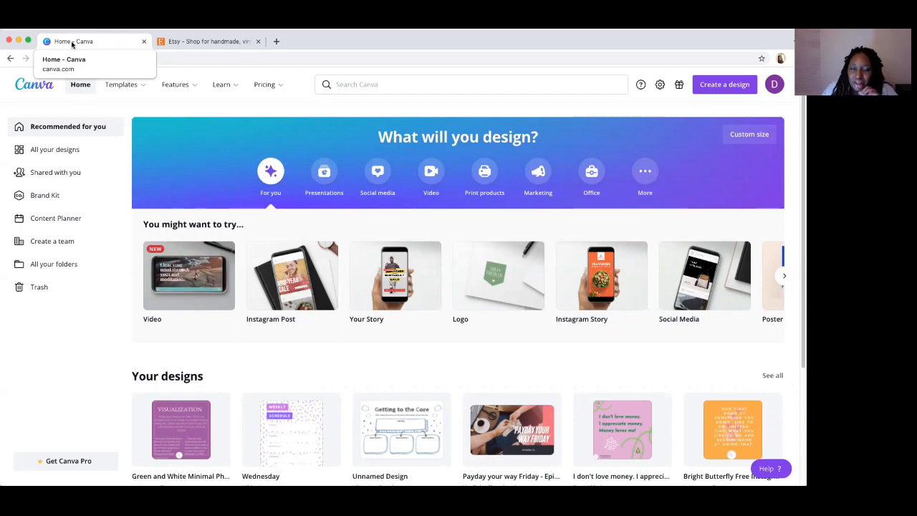
{"action": "left_click", "coordinate": [199, 43]}
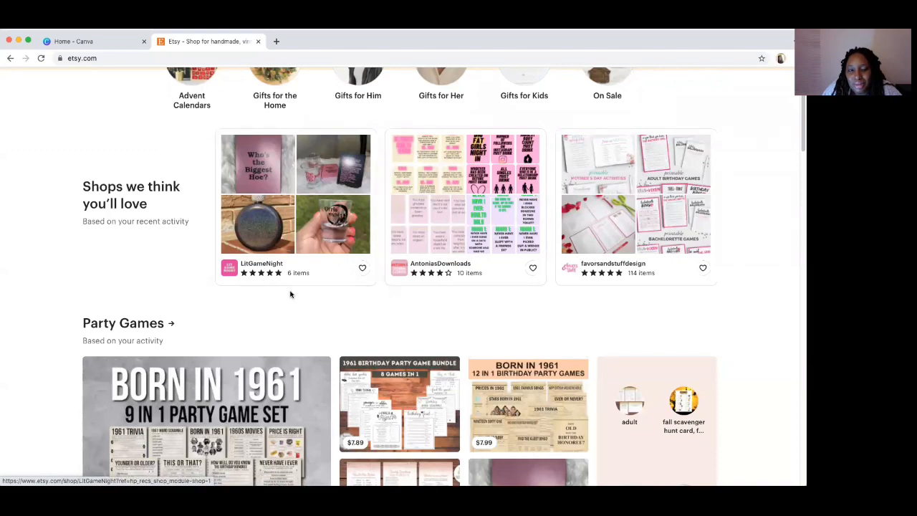
{"action": "scroll", "coordinate": [243, 305], "scroll_direction": "down", "scroll_amount": 5}
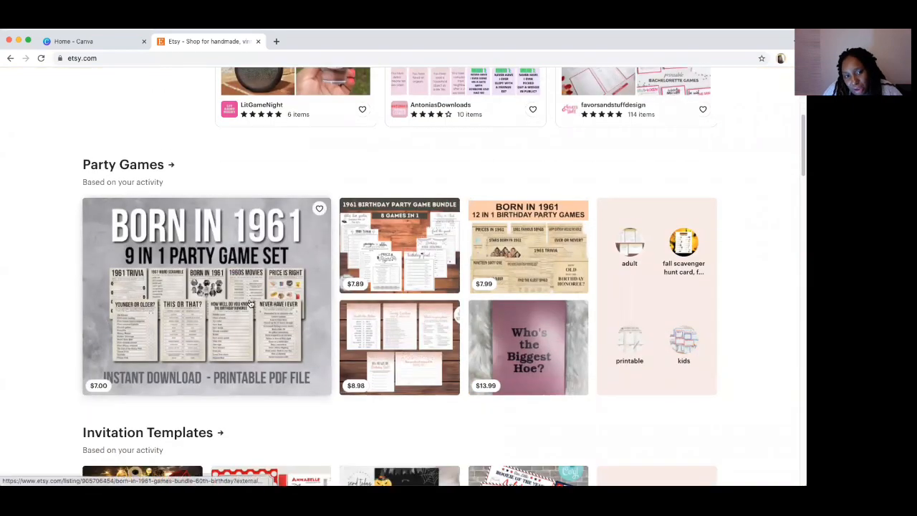
{"action": "scroll", "coordinate": [199, 231], "scroll_direction": "up", "scroll_amount": 1}
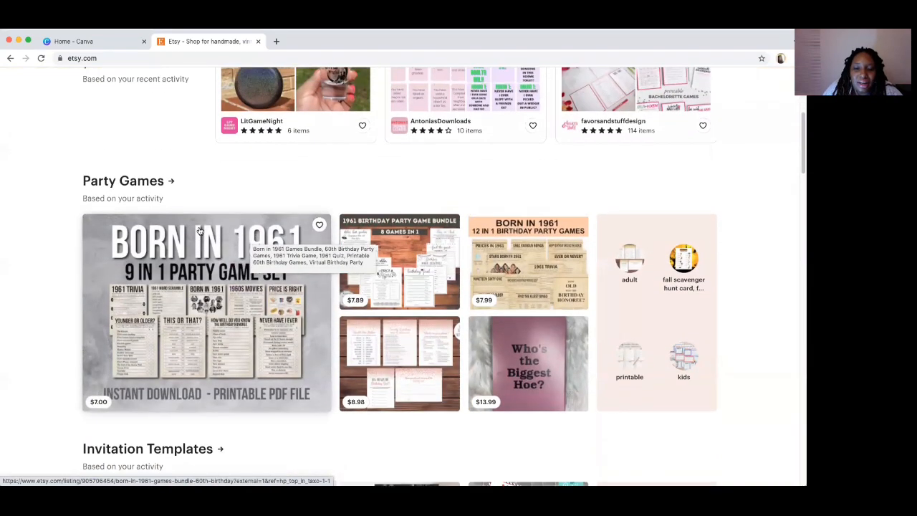
{"action": "scroll", "coordinate": [199, 231], "scroll_direction": "down", "scroll_amount": 10}
{"action": "scroll", "coordinate": [200, 230], "scroll_direction": "down", "scroll_amount": 2}
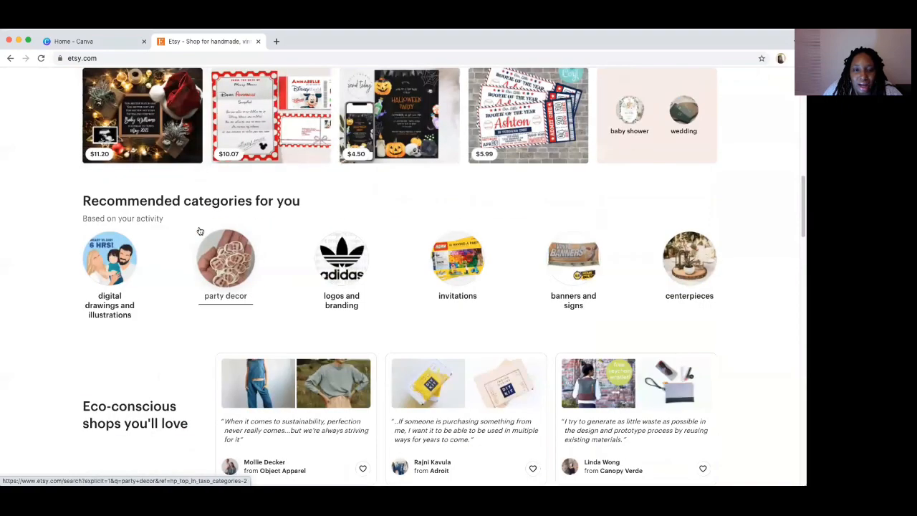
{"action": "scroll", "coordinate": [200, 231], "scroll_direction": "up", "scroll_amount": 20}
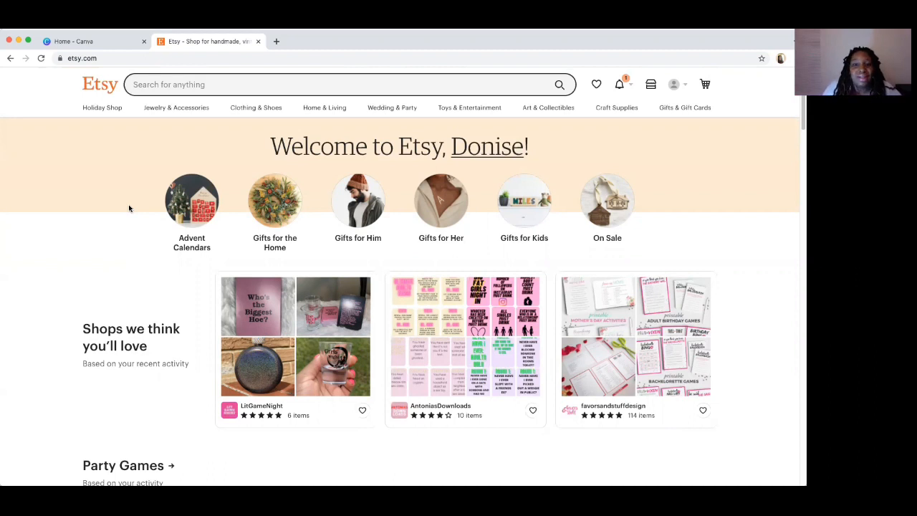
Search Etsy for "planners"
{"action": "left_click", "coordinate": [226, 86]}
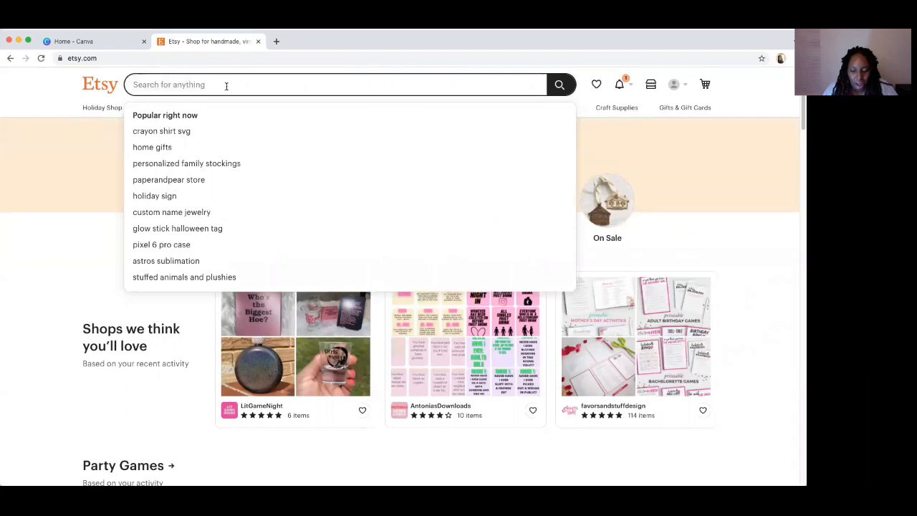
{"action": "type", "text": "planner"}
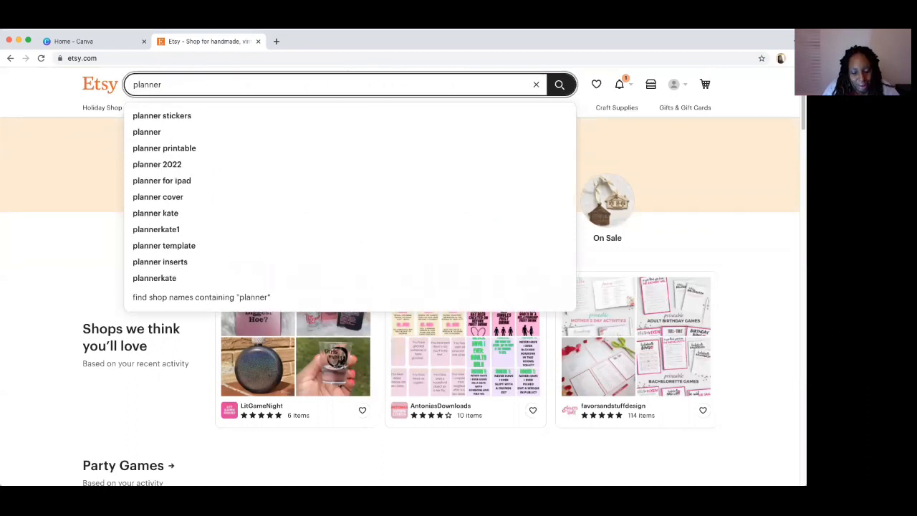
{"action": "type", "text": "s"}
{"action": "key", "text": "Return"}
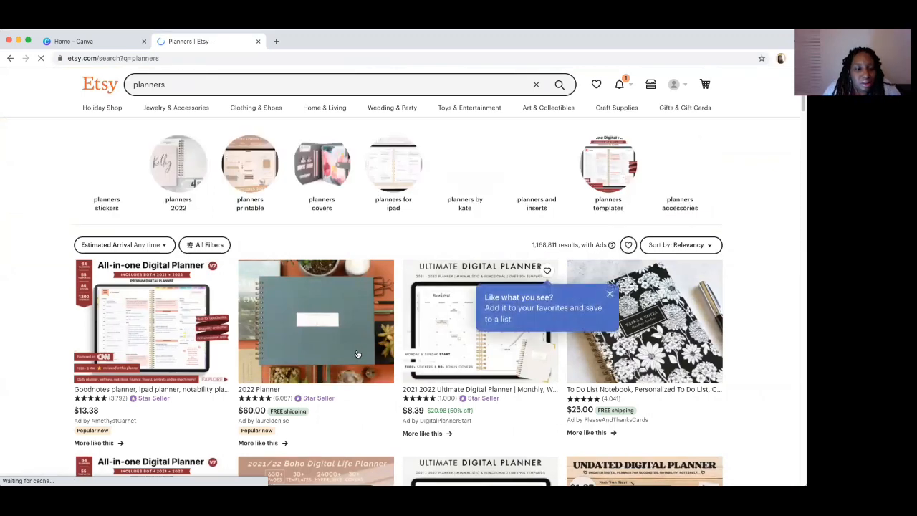
Examine the planner search results, comparing the digital, printable and physical planners and their prices
{"action": "scroll", "coordinate": [358, 354], "scroll_direction": "down", "scroll_amount": 3}
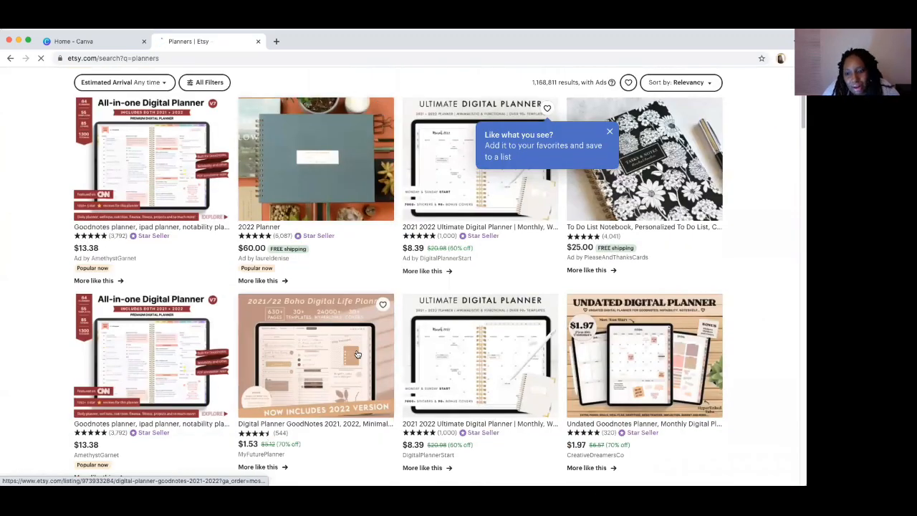
{"action": "scroll", "coordinate": [357, 354], "scroll_direction": "down", "scroll_amount": 3}
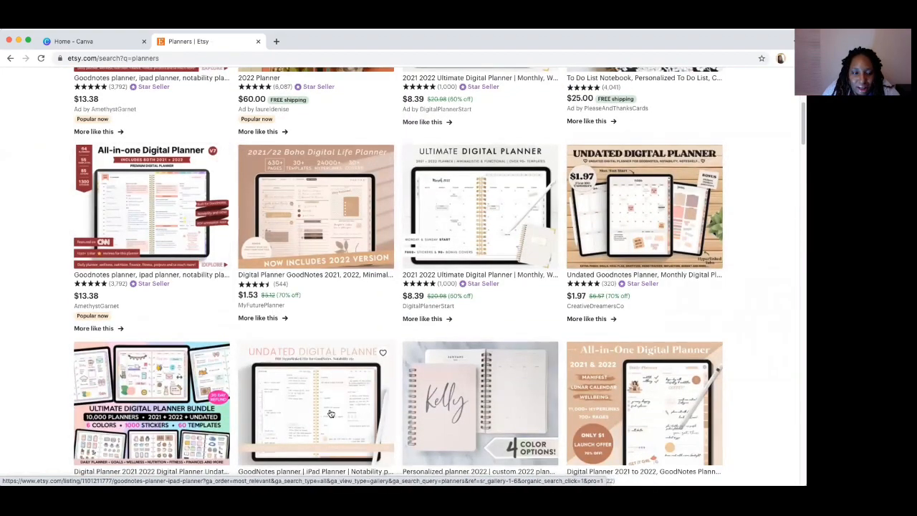
{"action": "scroll", "coordinate": [386, 358], "scroll_direction": "down", "scroll_amount": 4}
{"action": "scroll", "coordinate": [331, 414], "scroll_direction": "down", "scroll_amount": 4}
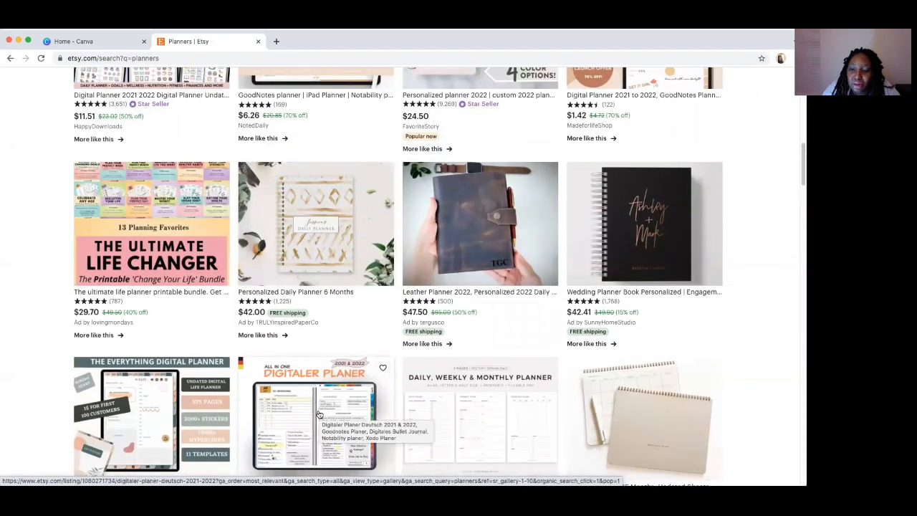
{"action": "scroll", "coordinate": [319, 414], "scroll_direction": "down", "scroll_amount": 3}
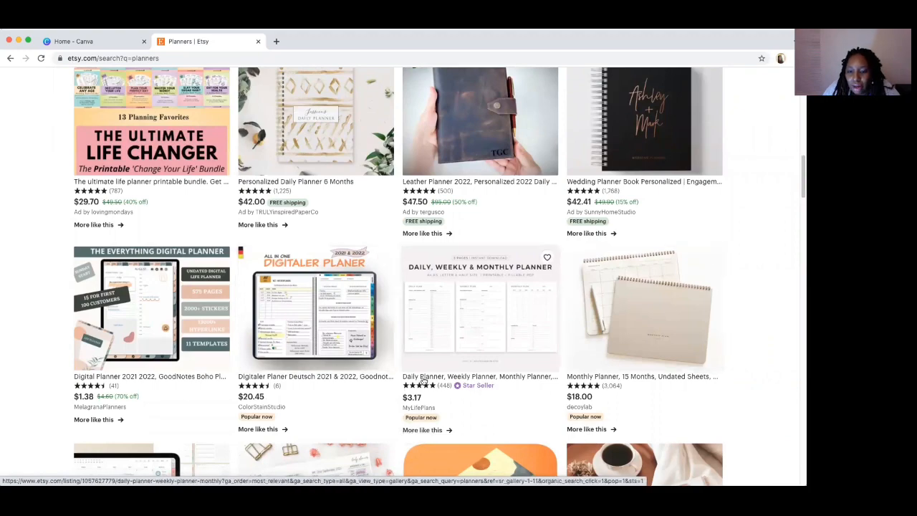
{"action": "scroll", "coordinate": [429, 414], "scroll_direction": "down", "scroll_amount": 5}
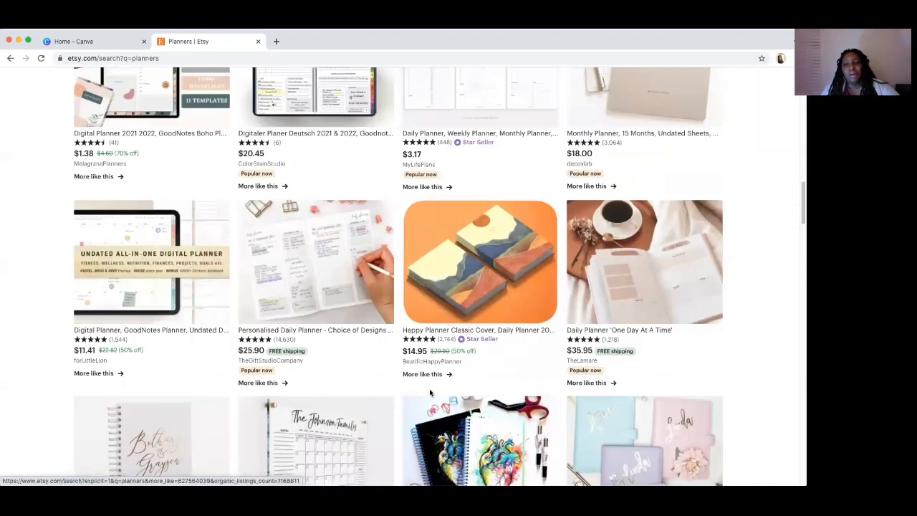
{"action": "scroll", "coordinate": [327, 317], "scroll_direction": "up", "scroll_amount": 5}
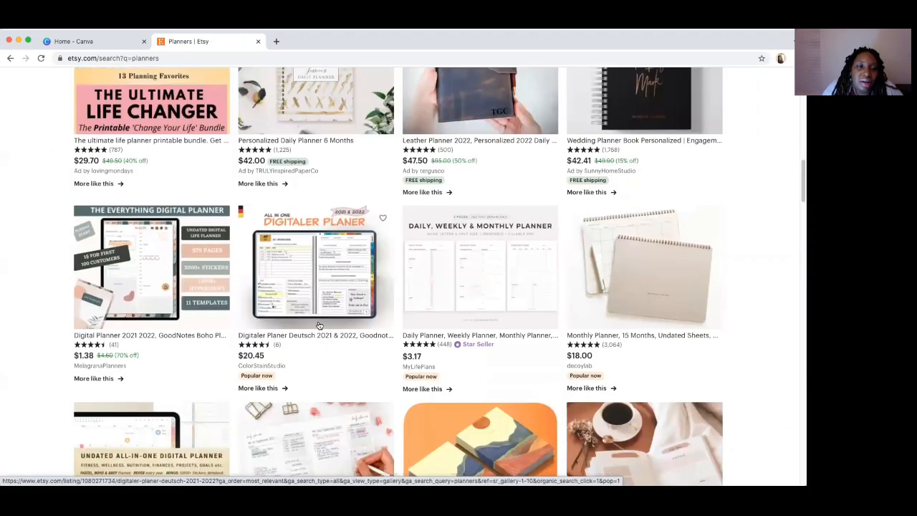
{"action": "scroll", "coordinate": [318, 326], "scroll_direction": "up", "scroll_amount": 10}
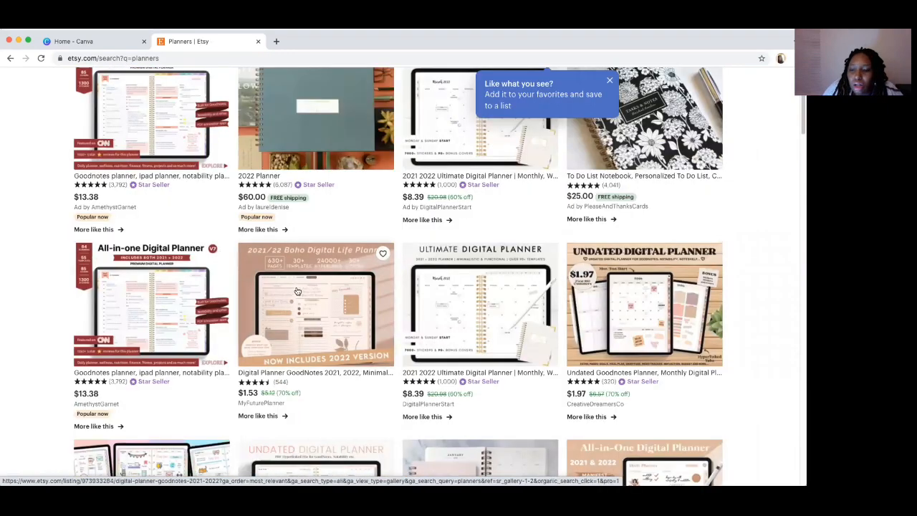
Review the 2021/22 Boho Digital Life Planner listing and its reviews, and view the items in the MyFuturePlanner shop
{"action": "left_click", "coordinate": [338, 328]}
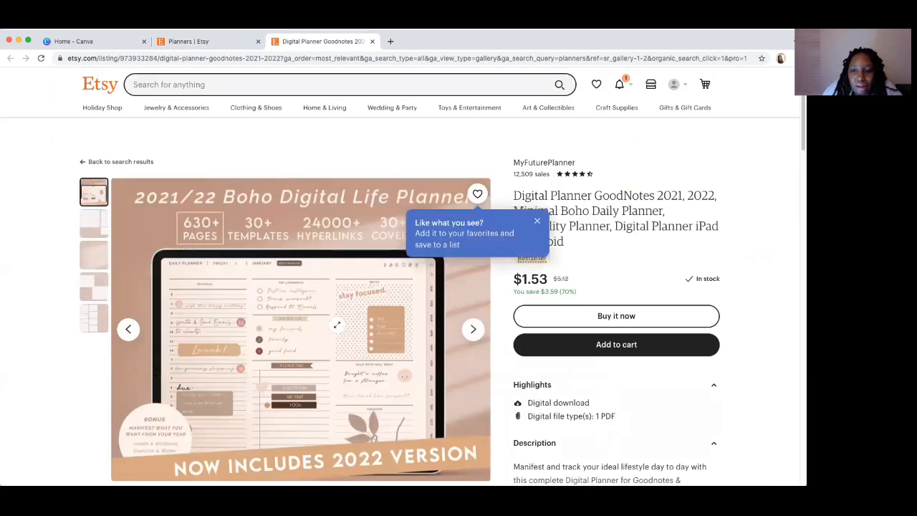
{"action": "scroll", "coordinate": [437, 380], "scroll_direction": "down", "scroll_amount": 3}
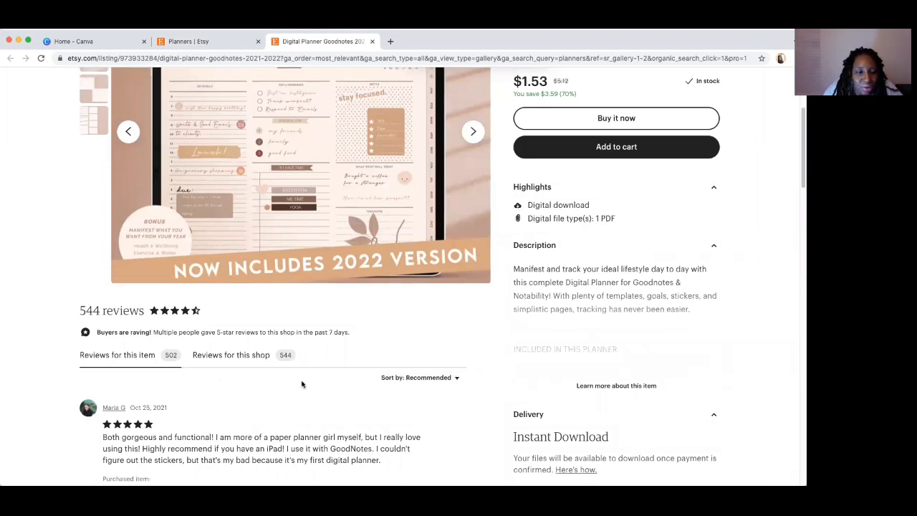
{"action": "scroll", "coordinate": [301, 385], "scroll_direction": "down", "scroll_amount": 3}
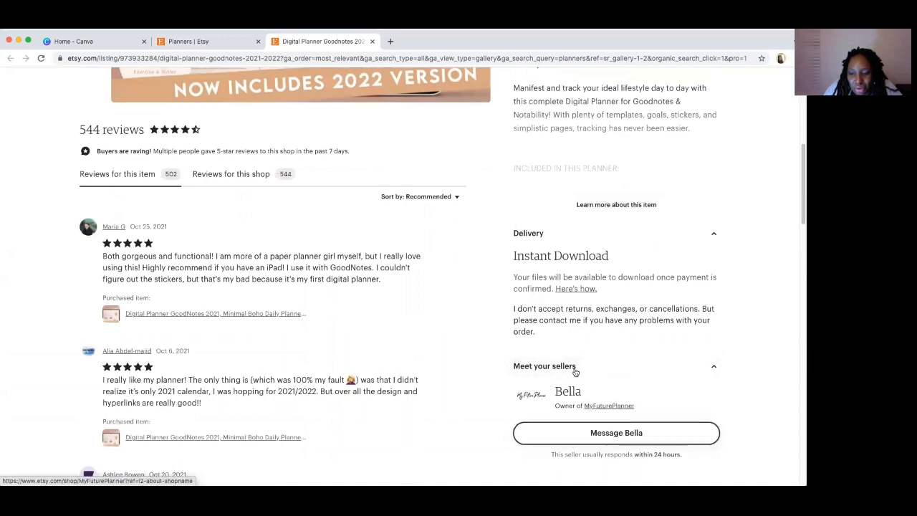
{"action": "left_click", "coordinate": [600, 406]}
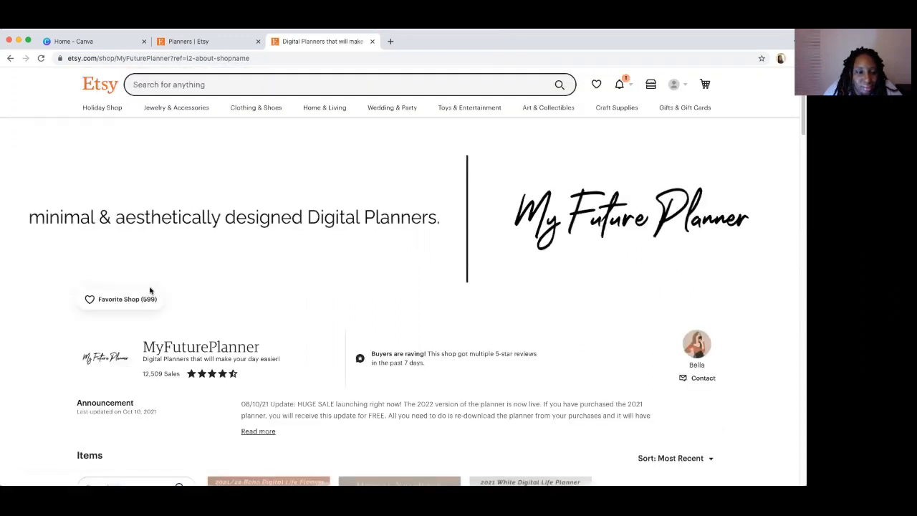
{"action": "scroll", "coordinate": [175, 295], "scroll_direction": "down", "scroll_amount": 5}
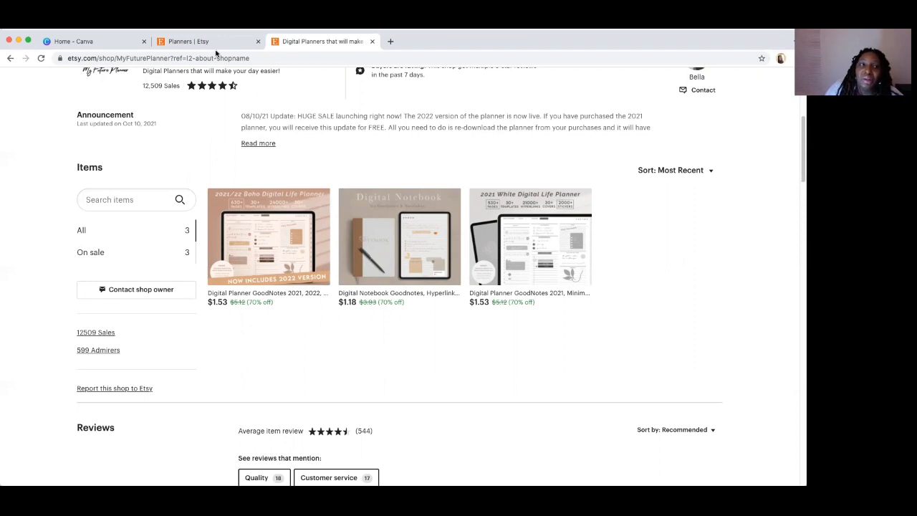
Switch to Canva, open the existing weekly schedule design named Wednesday, and look through the recently used templates
{"action": "left_click", "coordinate": [103, 45]}
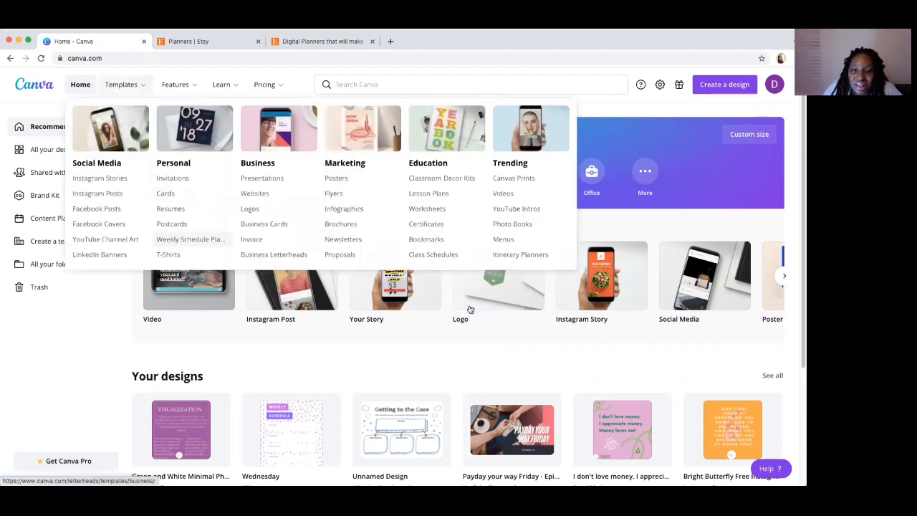
{"action": "mouse_move", "coordinate": [122, 87]}
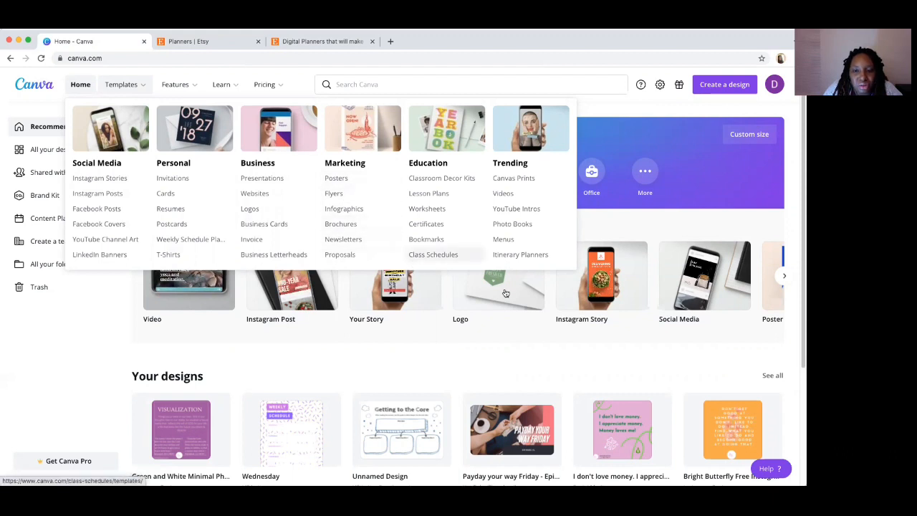
{"action": "left_click", "coordinate": [40, 152]}
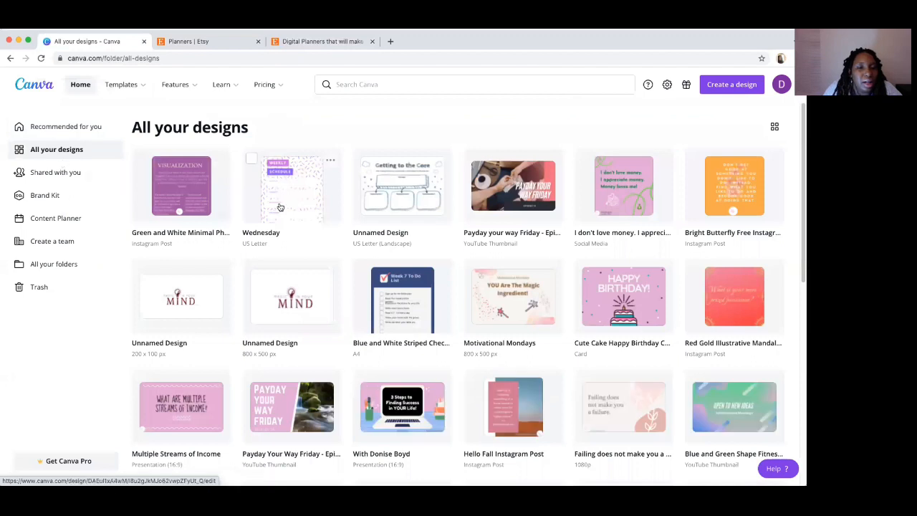
{"action": "left_click", "coordinate": [292, 203]}
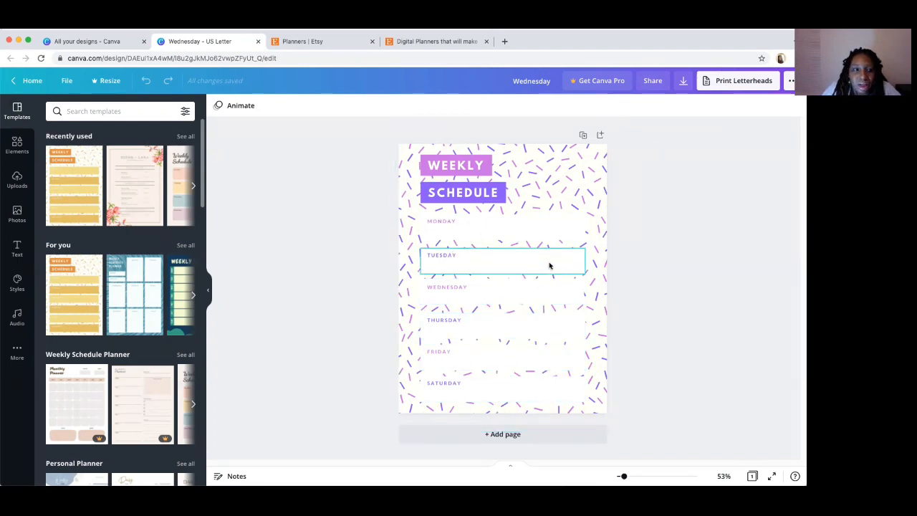
{"action": "left_click", "coordinate": [192, 185]}
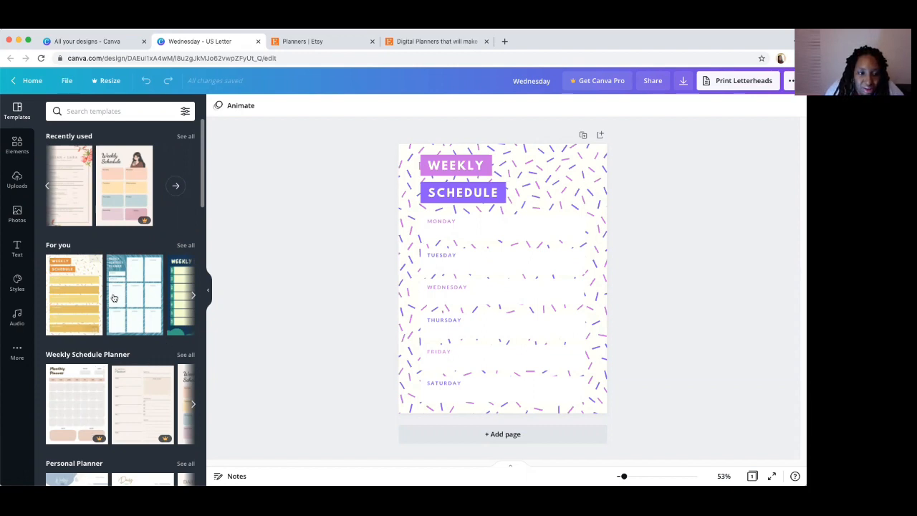
{"action": "left_click", "coordinate": [48, 186]}
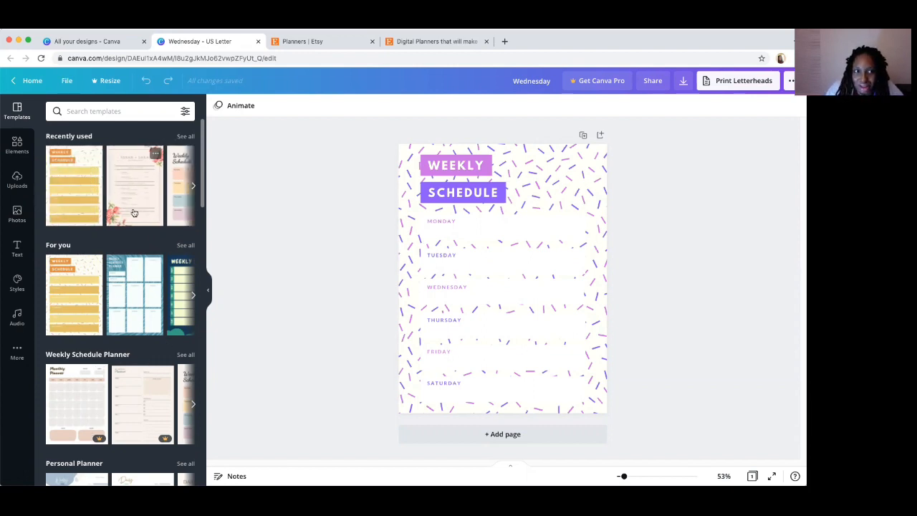
Return to the Canva home page and create a blank Planner design from the additional design types
{"action": "left_click", "coordinate": [30, 81]}
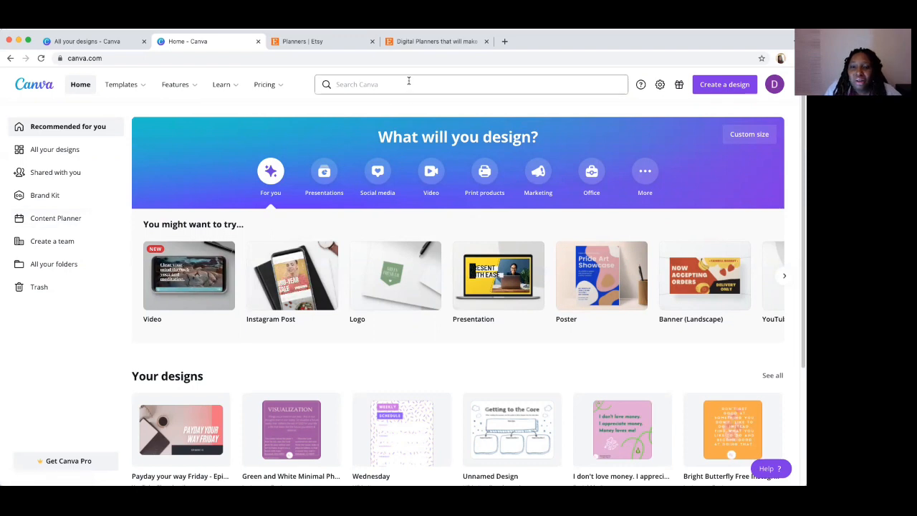
{"action": "left_click", "coordinate": [640, 176]}
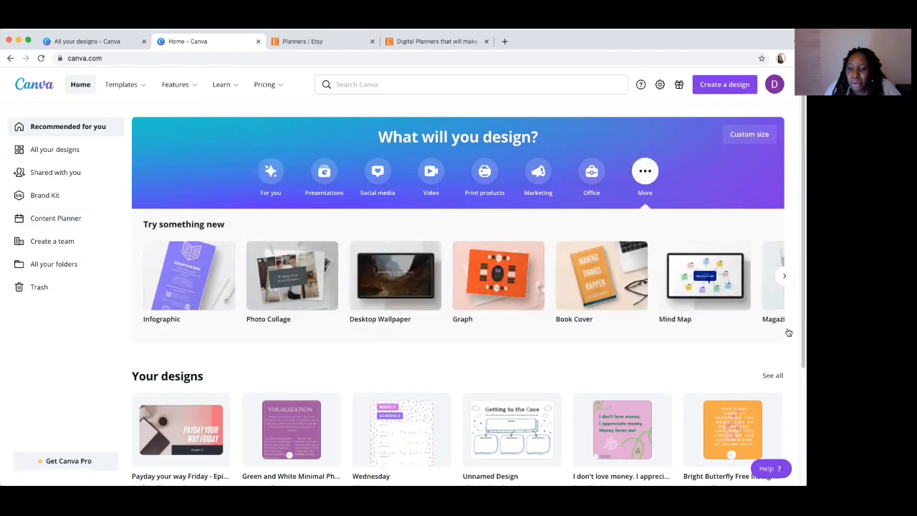
{"action": "left_click", "coordinate": [783, 276]}
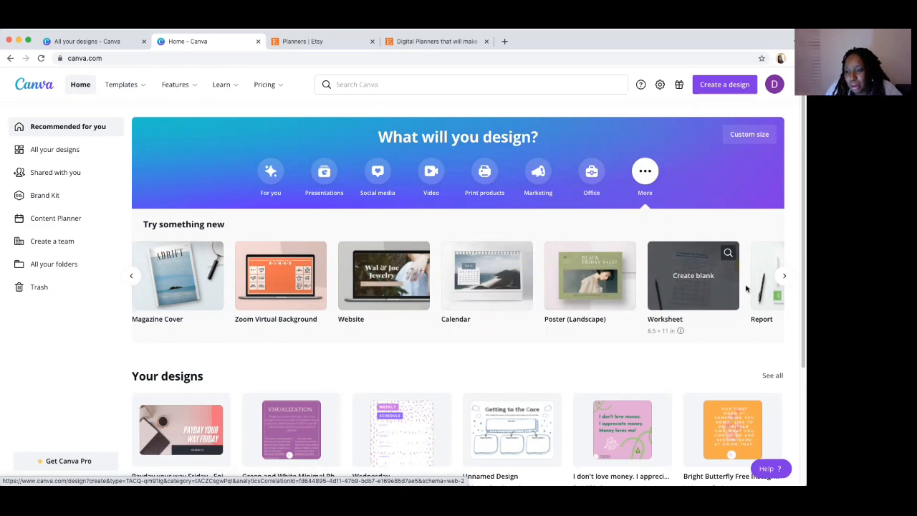
{"action": "left_click", "coordinate": [784, 275]}
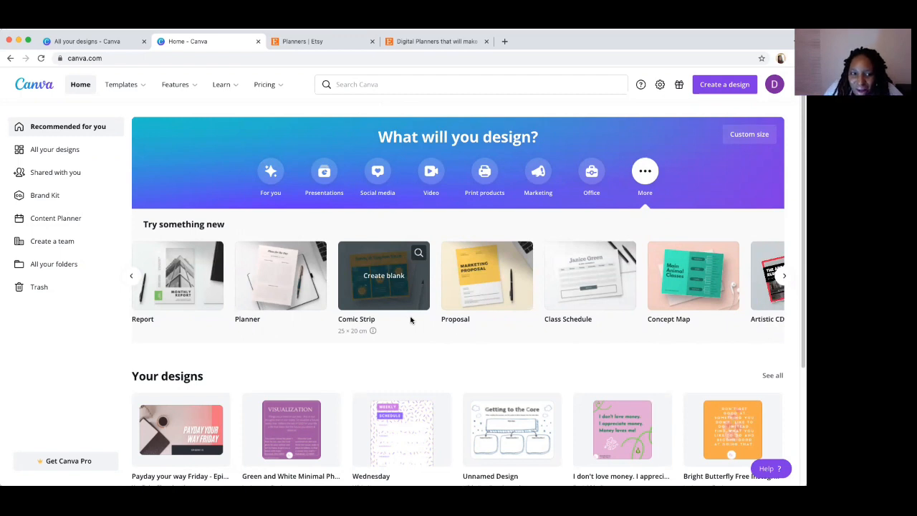
{"action": "left_click", "coordinate": [277, 285]}
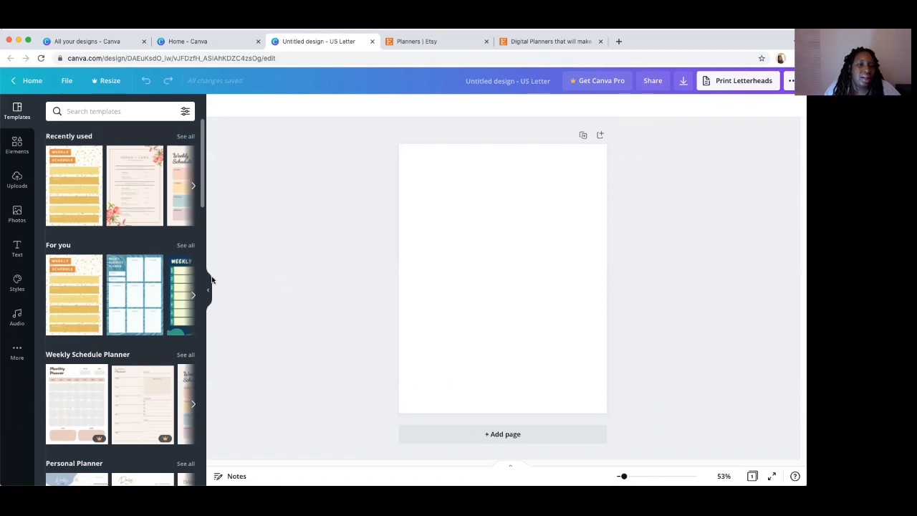
Apply the free Weekly Plan template from Personal Planner to the blank page and select its blue header graphic
{"action": "scroll", "coordinate": [82, 356], "scroll_direction": "down", "scroll_amount": 3}
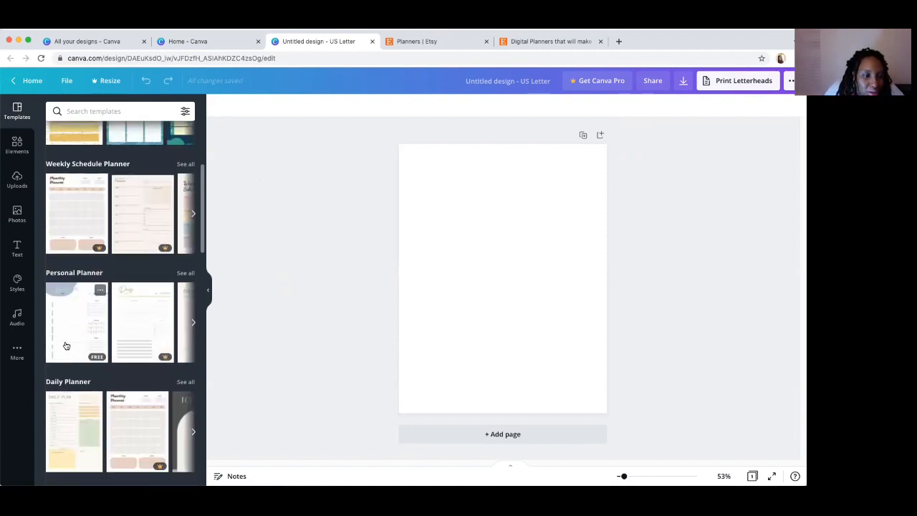
{"action": "left_click", "coordinate": [68, 339]}
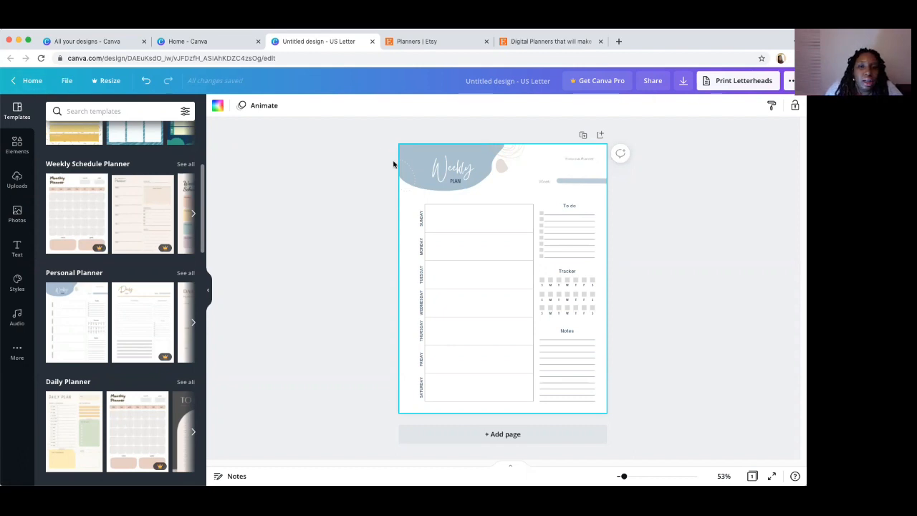
{"action": "left_click", "coordinate": [425, 155]}
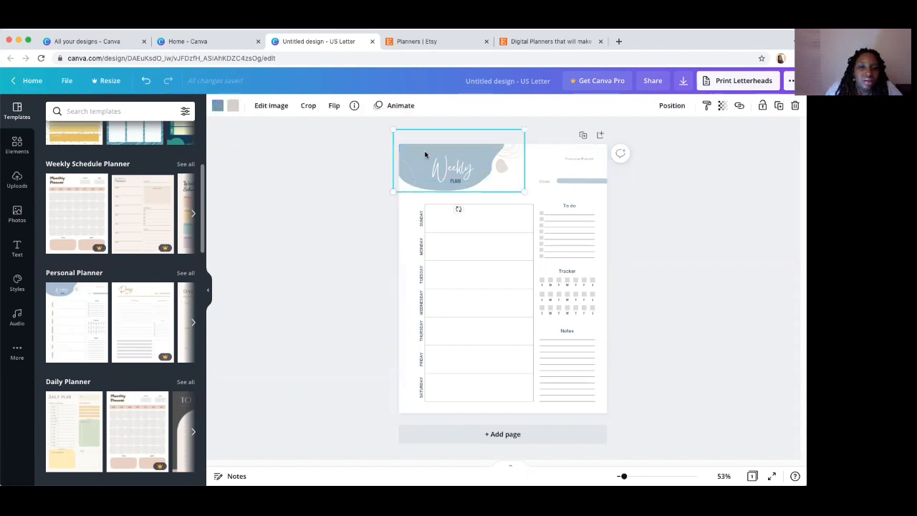
Recolour the blue header graphic and the blue bar beside the week label to Magenta #cb6ce6
{"action": "left_click", "coordinate": [217, 106]}
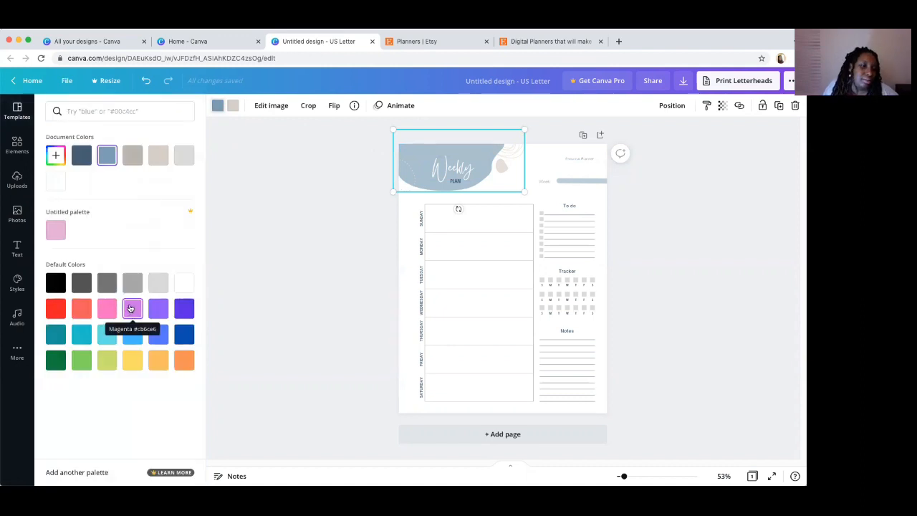
{"action": "left_click", "coordinate": [130, 308]}
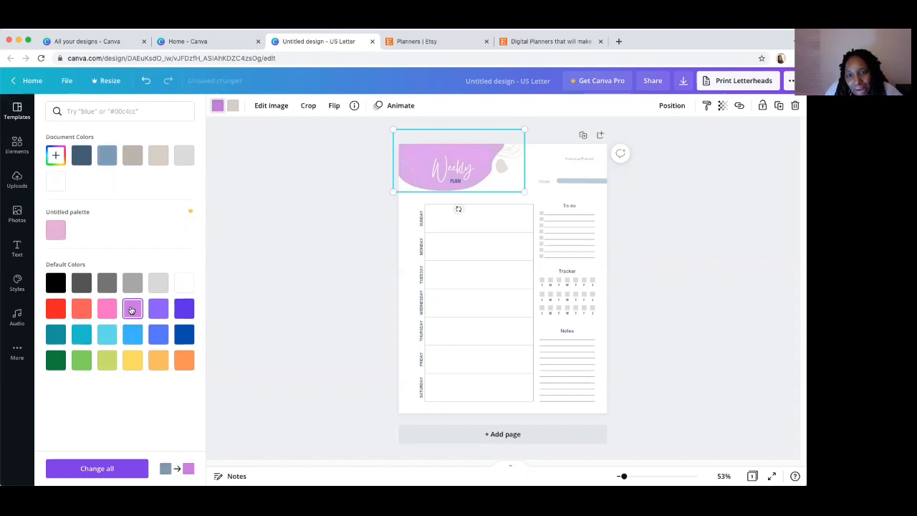
{"action": "left_click", "coordinate": [592, 184]}
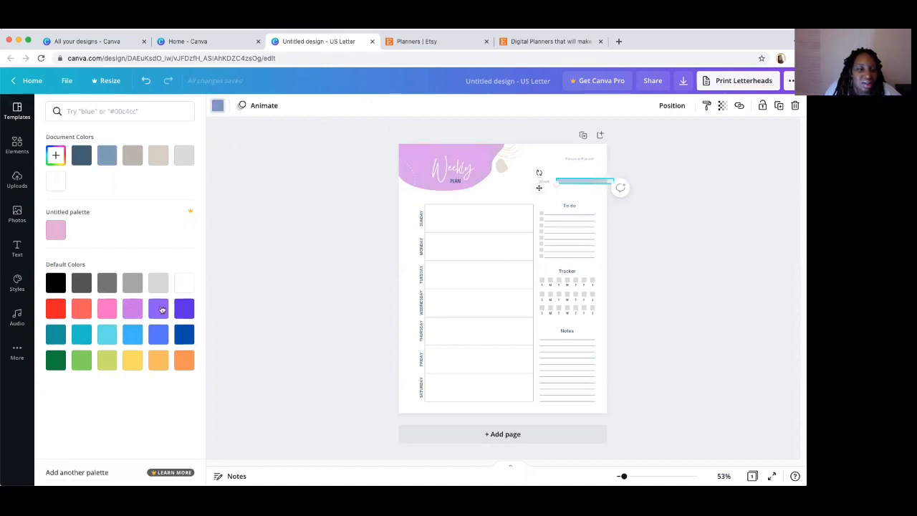
{"action": "left_click", "coordinate": [133, 309]}
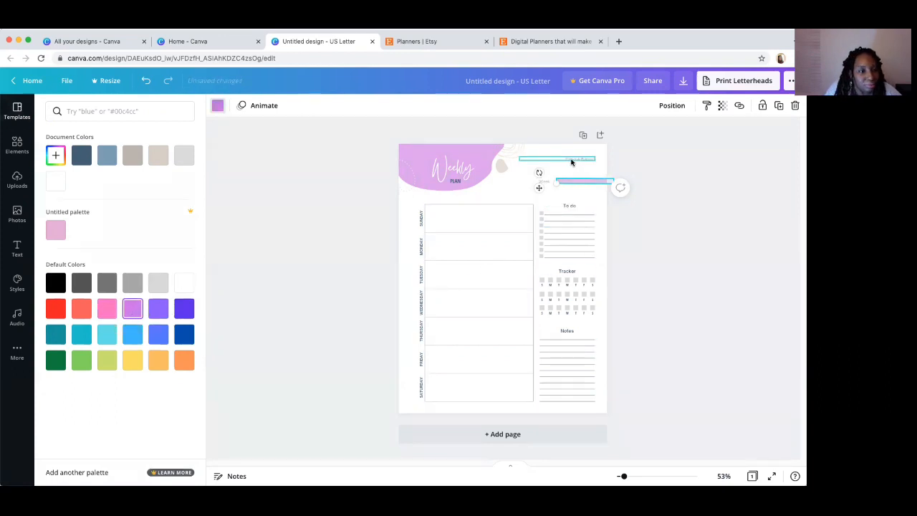
Try placing a subheading text between the header graphic and the weekly grid, and undo it
{"action": "left_click", "coordinate": [20, 245]}
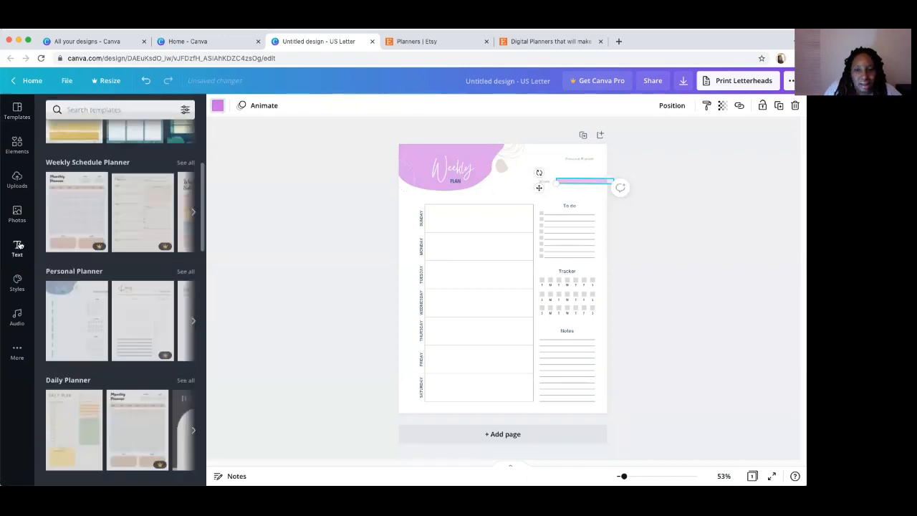
{"action": "left_click", "coordinate": [19, 245]}
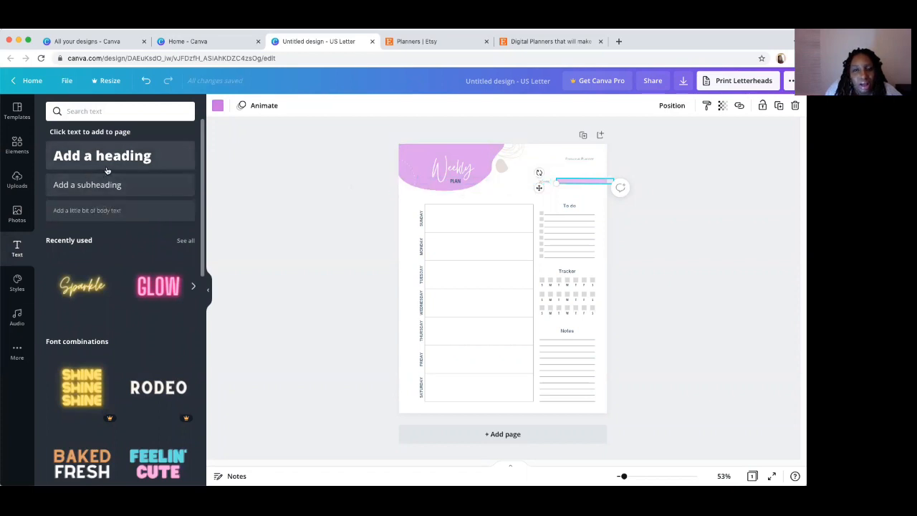
{"action": "left_click_drag", "start_coordinate": [578, 183], "coordinate": [547, 204]}
{"action": "left_click", "coordinate": [143, 81]}
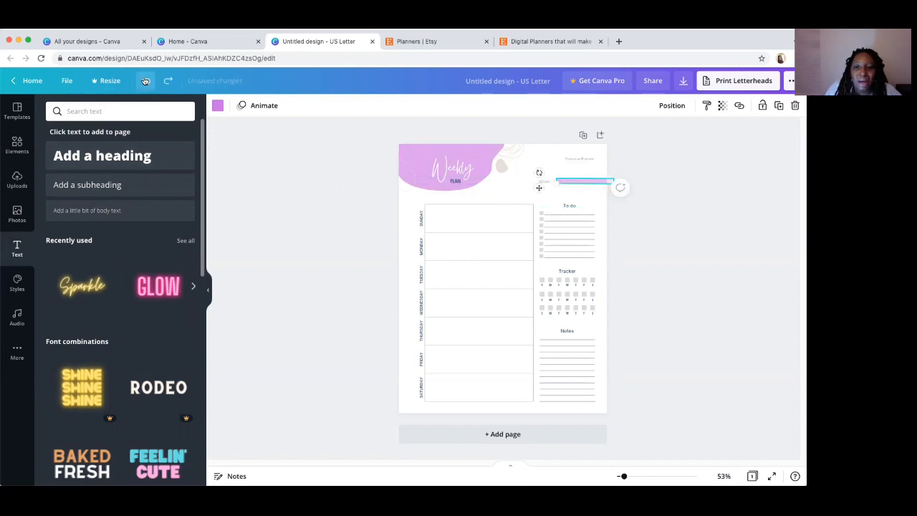
{"action": "left_click", "coordinate": [101, 184]}
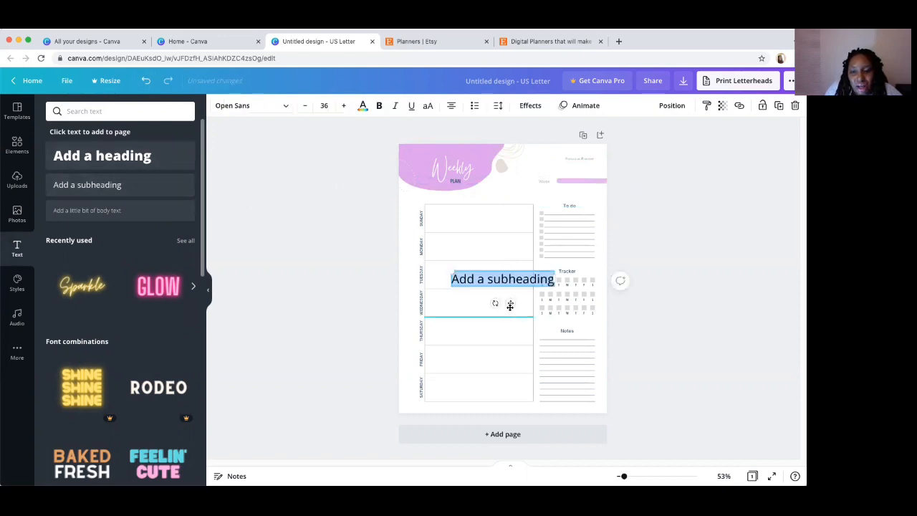
{"action": "left_click_drag", "start_coordinate": [511, 281], "coordinate": [502, 211]}
{"action": "left_click", "coordinate": [509, 197]}
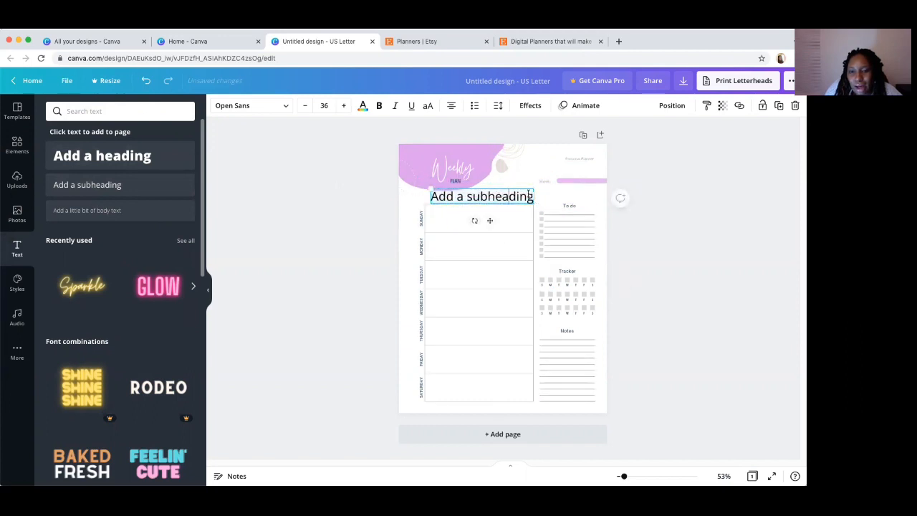
{"action": "left_click_drag", "start_coordinate": [466, 196], "coordinate": [425, 197]}
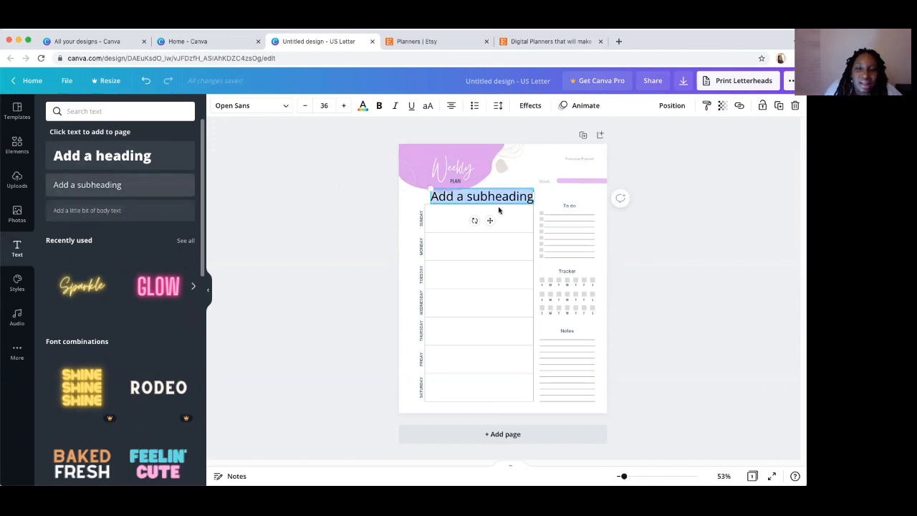
{"action": "left_click", "coordinate": [146, 86]}
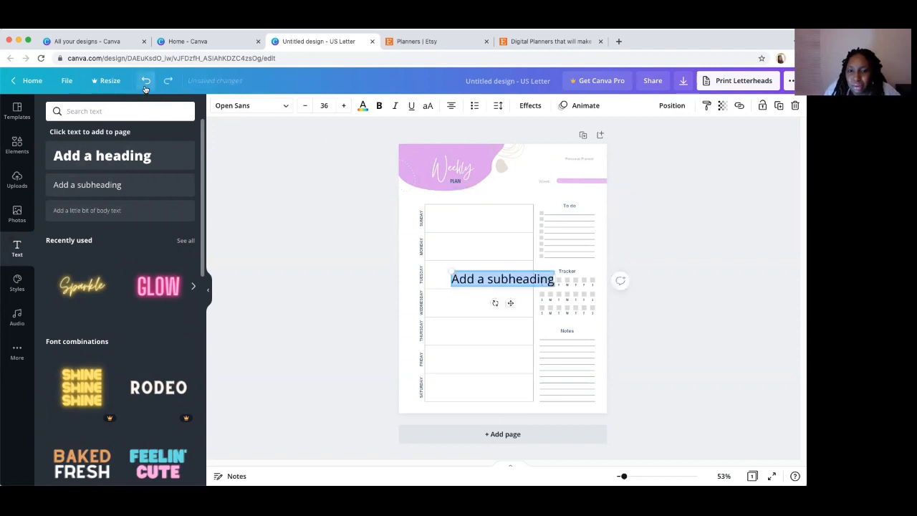
{"action": "left_click", "coordinate": [146, 87]}
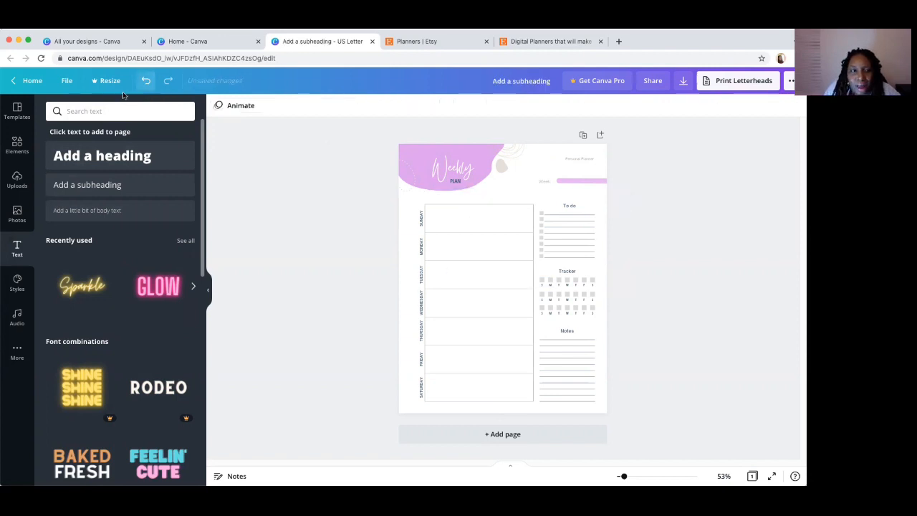
Add a body text line reading "A good make a good week!" above the weekly grid and shrink it to size 20.1
{"action": "left_click", "coordinate": [82, 211]}
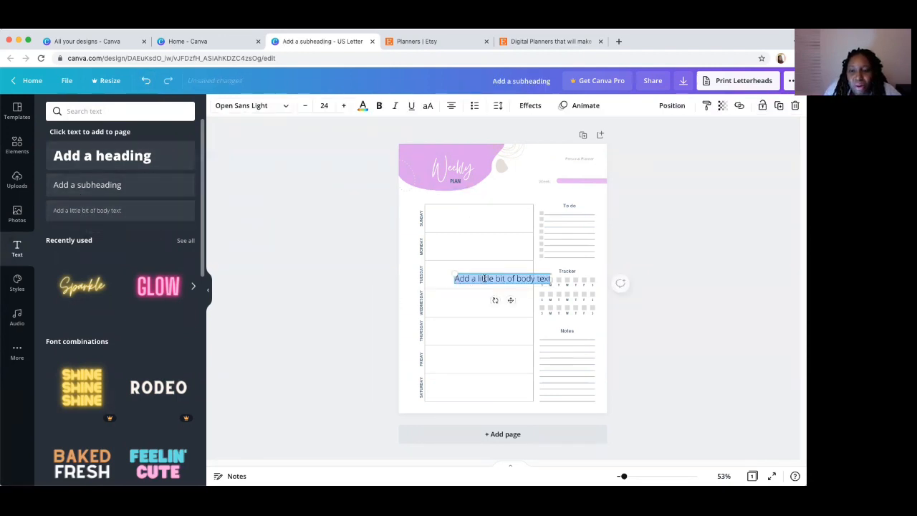
{"action": "left_click_drag", "start_coordinate": [511, 300], "coordinate": [491, 218]}
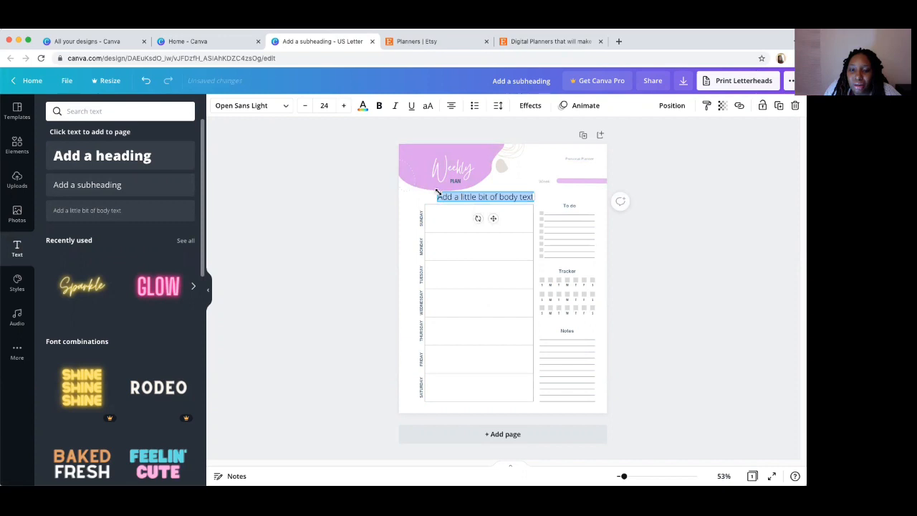
{"action": "mouse_move", "coordinate": [437, 191]}
{"action": "left_mouse_down"}
{"action": "mouse_move", "coordinate": [454, 210]}
{"action": "mouse_move", "coordinate": [452, 194]}
{"action": "left_mouse_up"}
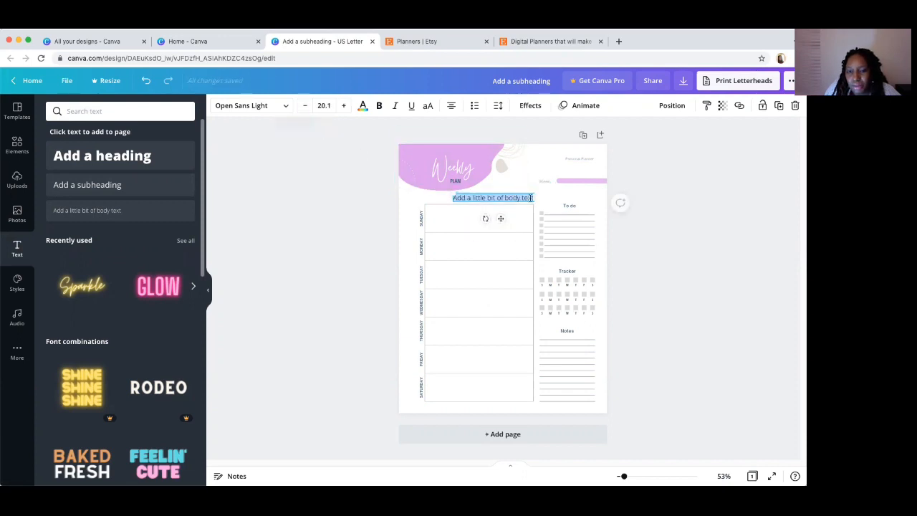
{"action": "type", "text": "A"}
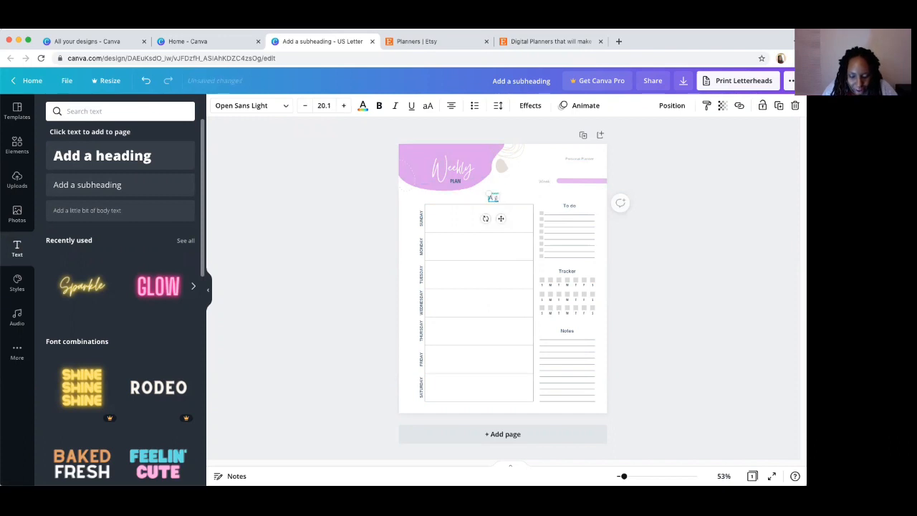
{"action": "type", "text": " good"}
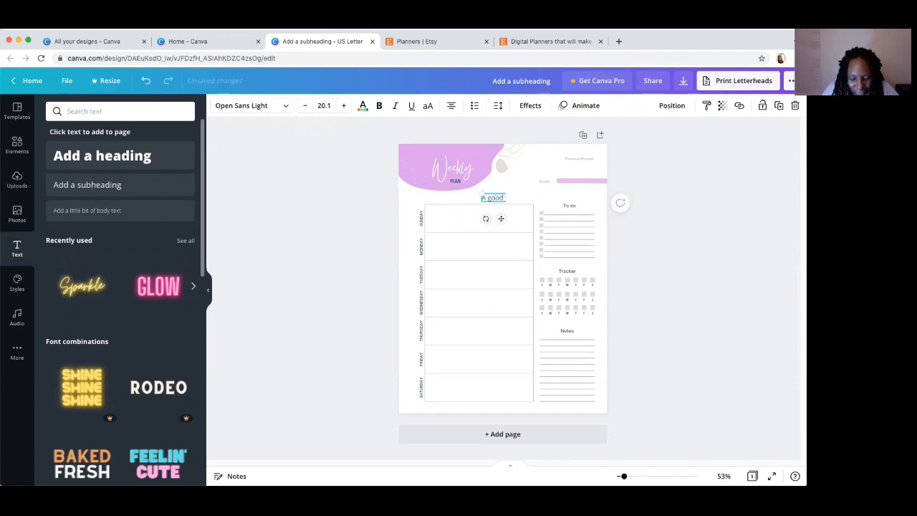
{"action": "type", "text": " make a goo"}
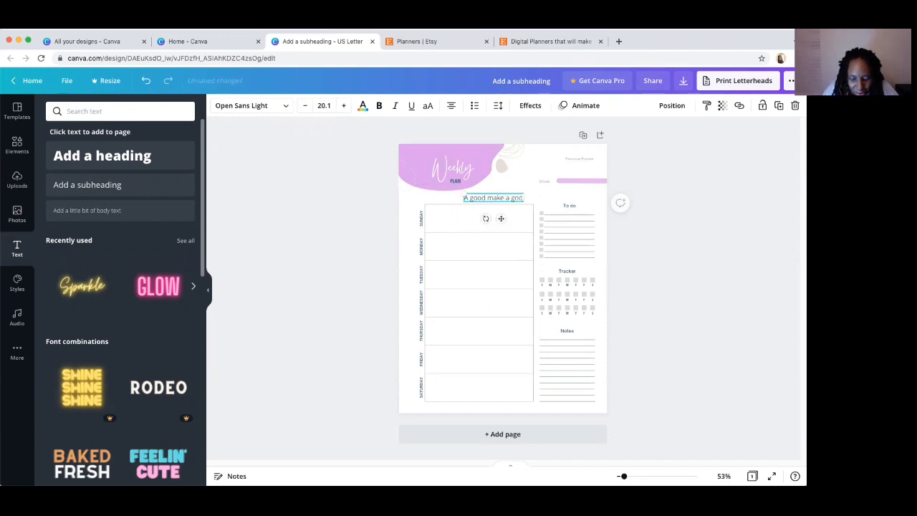
{"action": "type", "text": "d week."}
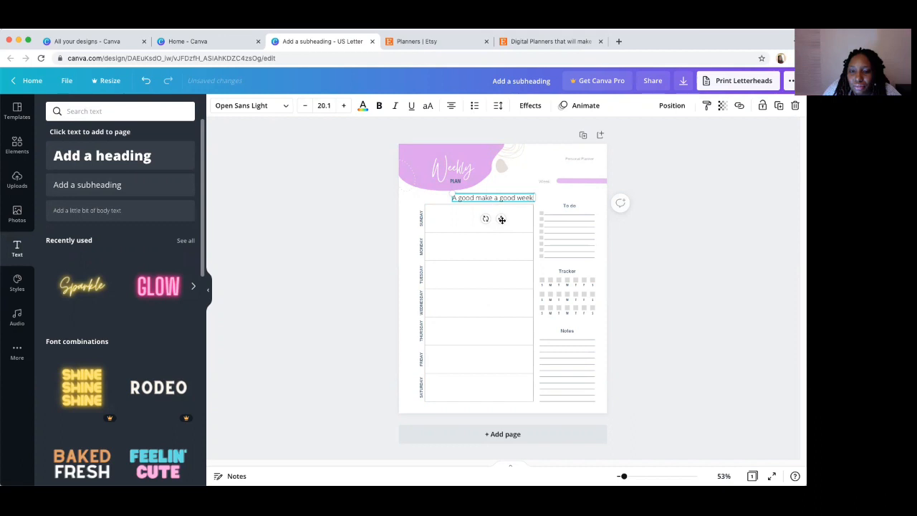
{"action": "mouse_move", "coordinate": [501, 218]}
{"action": "left_mouse_down"}
{"action": "mouse_move", "coordinate": [446, 220]}
{"action": "mouse_move", "coordinate": [492, 218]}
{"action": "left_mouse_up"}
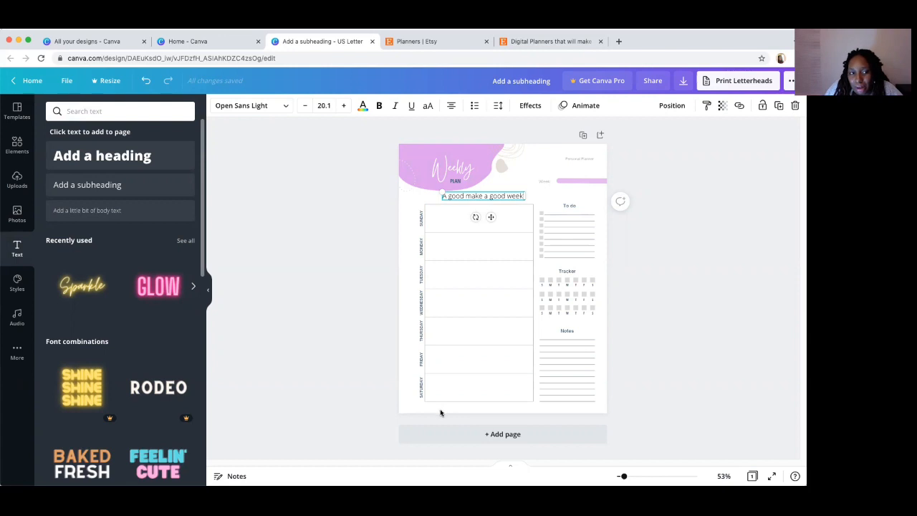
Try adding a second body text line below the weekly grid at the foot of the page, and undo it
{"action": "left_click", "coordinate": [87, 217]}
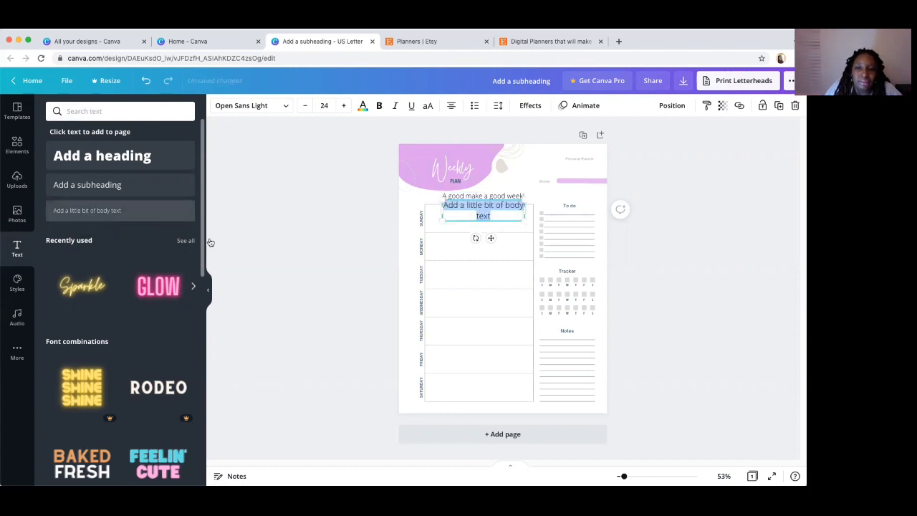
{"action": "left_click_drag", "start_coordinate": [457, 222], "coordinate": [557, 408]}
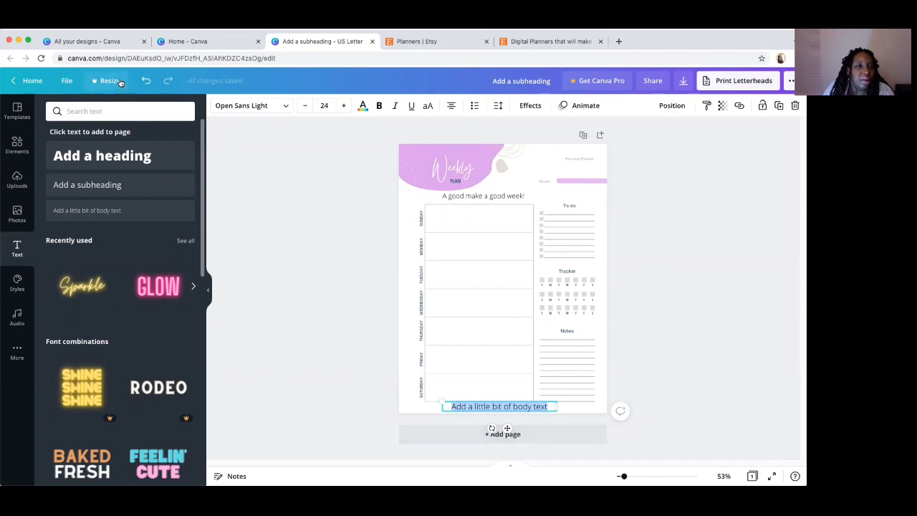
{"action": "left_click", "coordinate": [146, 82]}
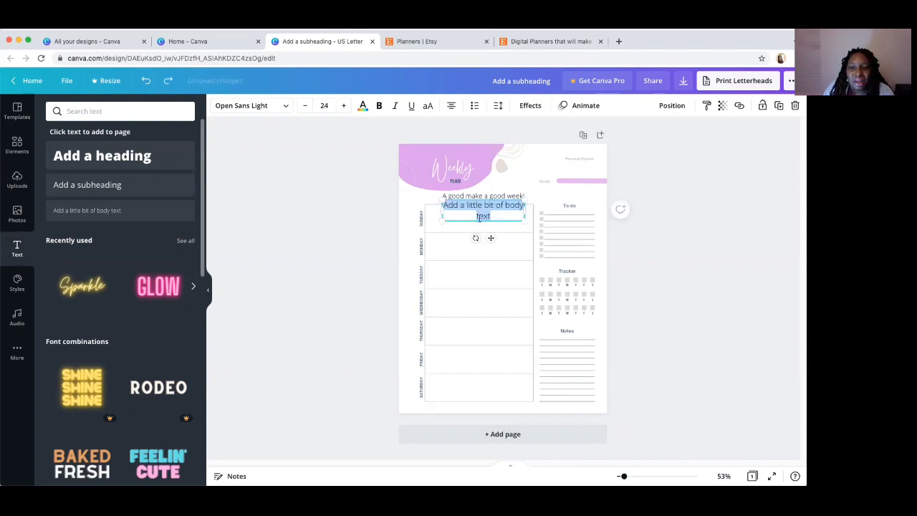
{"action": "left_click", "coordinate": [147, 80]}
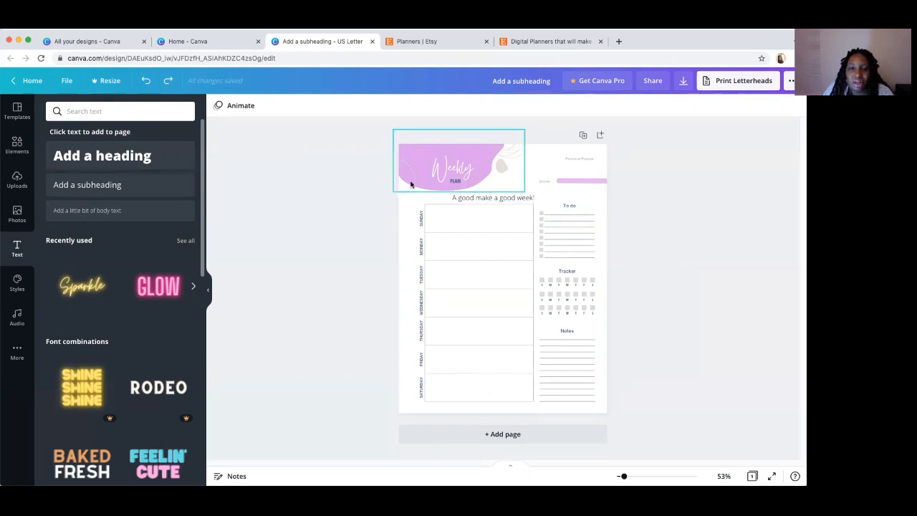
Recolour the "Personal Planner" label to the dark blue document colour used by the To do and Tracker headings
{"action": "left_click", "coordinate": [589, 158]}
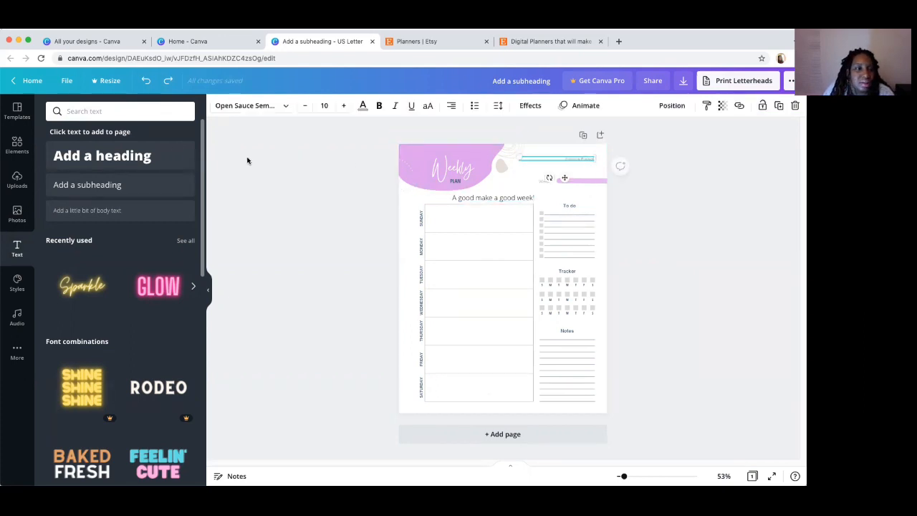
{"action": "left_click", "coordinate": [362, 105]}
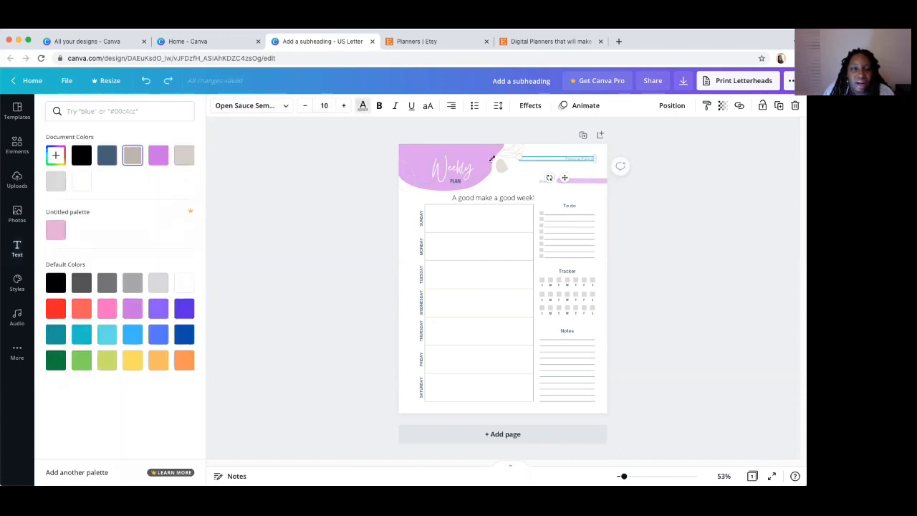
{"action": "left_click", "coordinate": [104, 156]}
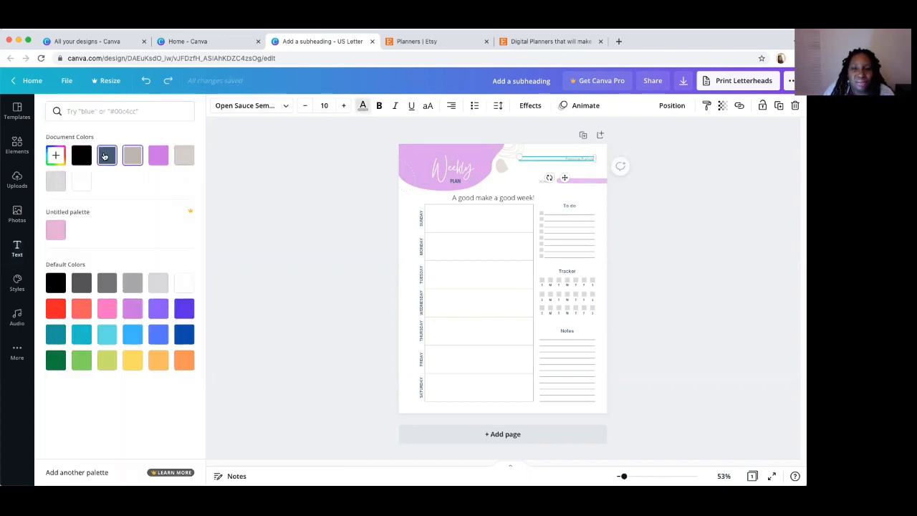
{"action": "left_click", "coordinate": [84, 157]}
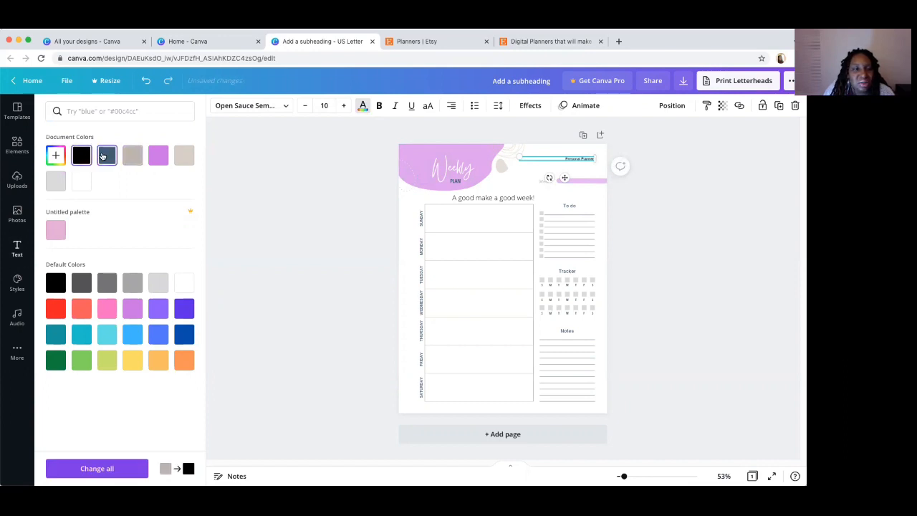
{"action": "left_click", "coordinate": [106, 156]}
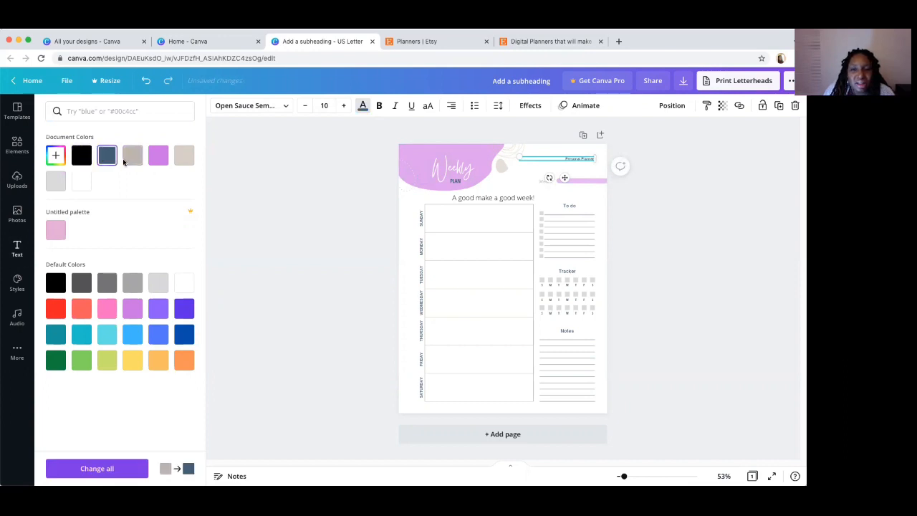
{"action": "left_click", "coordinate": [571, 207]}
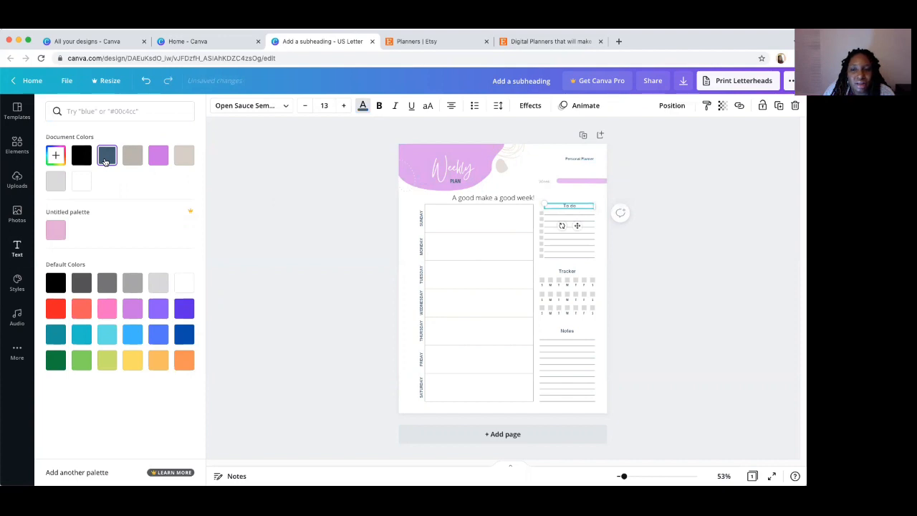
{"action": "left_click", "coordinate": [567, 271]}
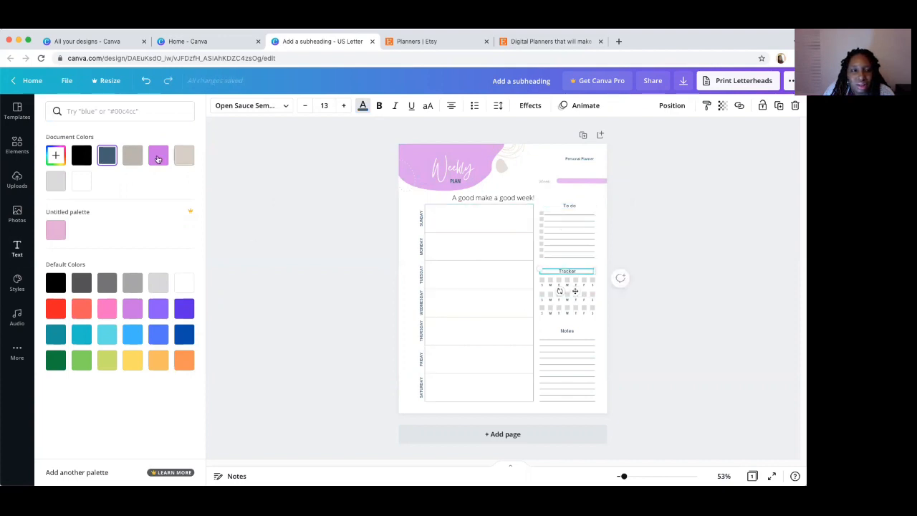
Move the "A good make a good week!" line slightly left so it sits roughly centred above the weekly grid
{"action": "left_click", "coordinate": [527, 197]}
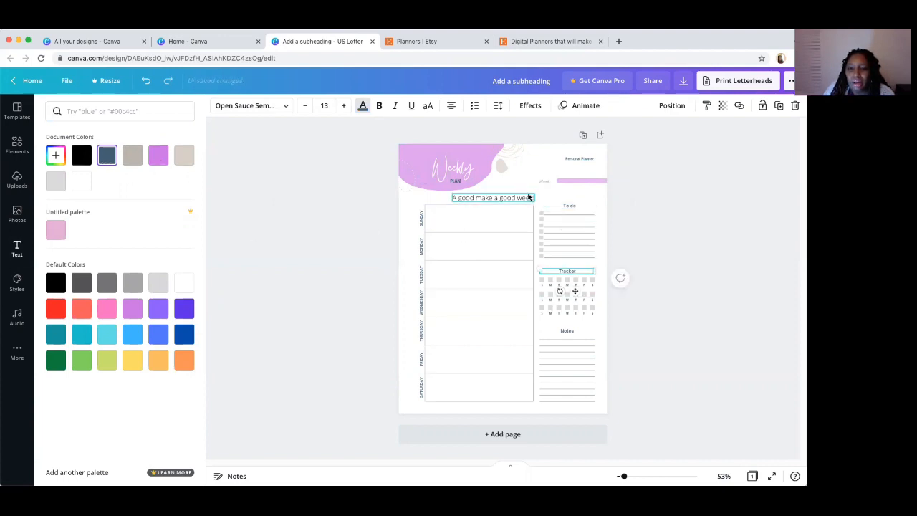
{"action": "left_click_drag", "start_coordinate": [527, 196], "coordinate": [517, 197]}
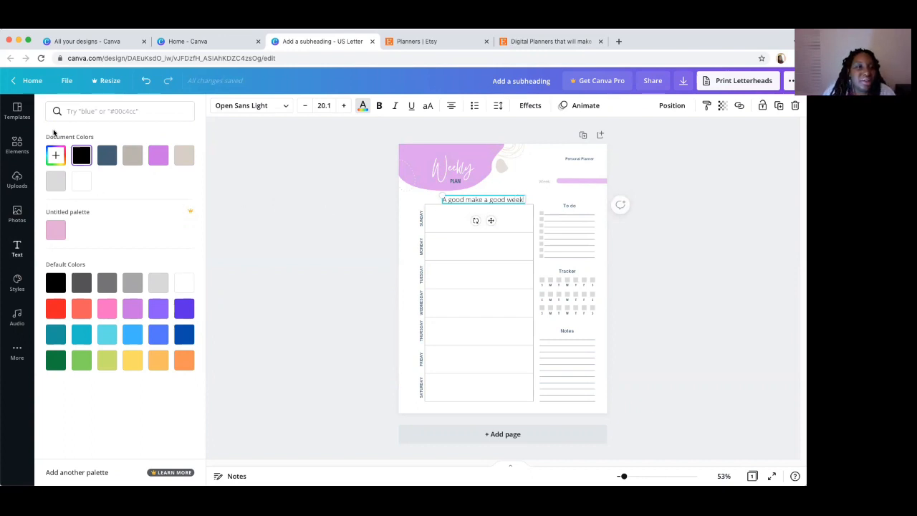
Create a new blank Planner design and apply the pink wedding itinerary template with coral flowers in two corners
{"action": "left_click", "coordinate": [32, 81]}
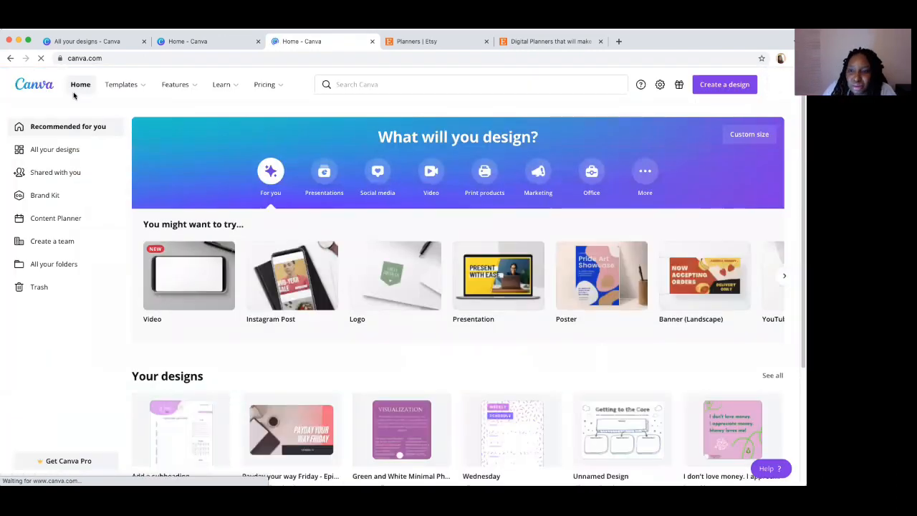
{"action": "left_click", "coordinate": [647, 173]}
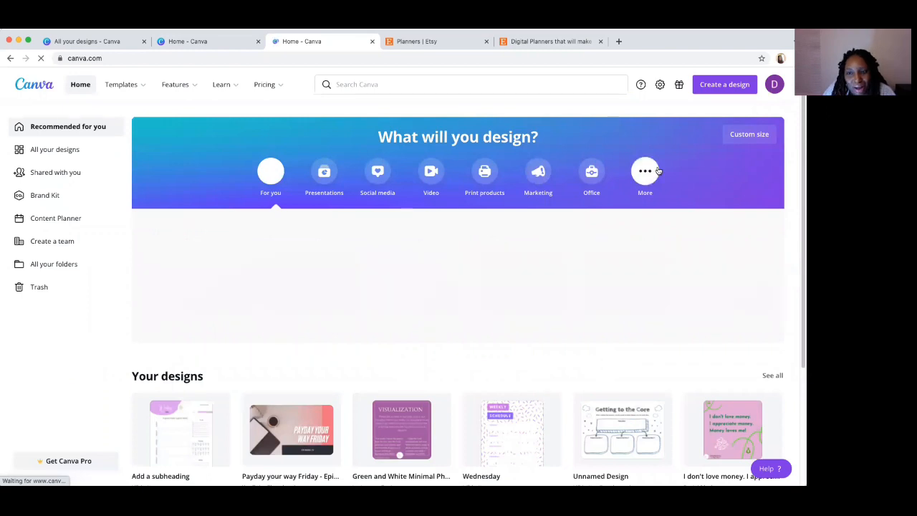
{"action": "left_click", "coordinate": [784, 277]}
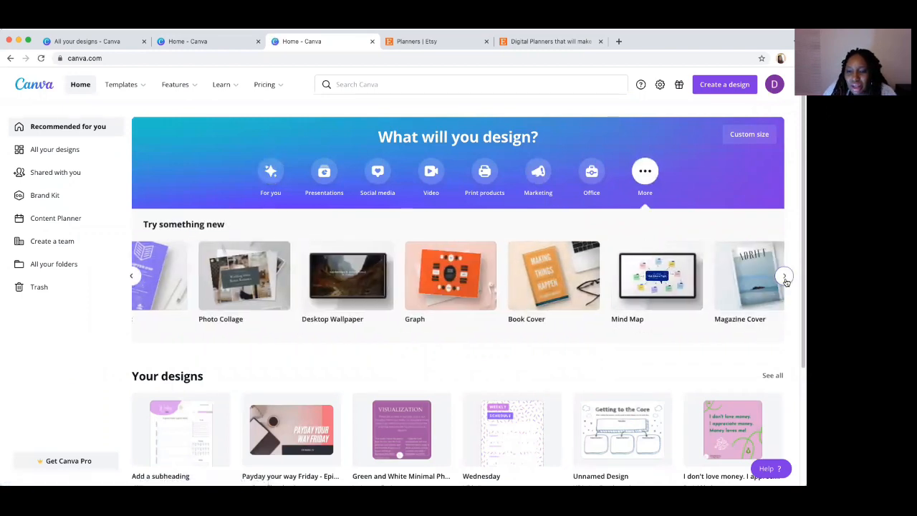
{"action": "left_click", "coordinate": [784, 277]}
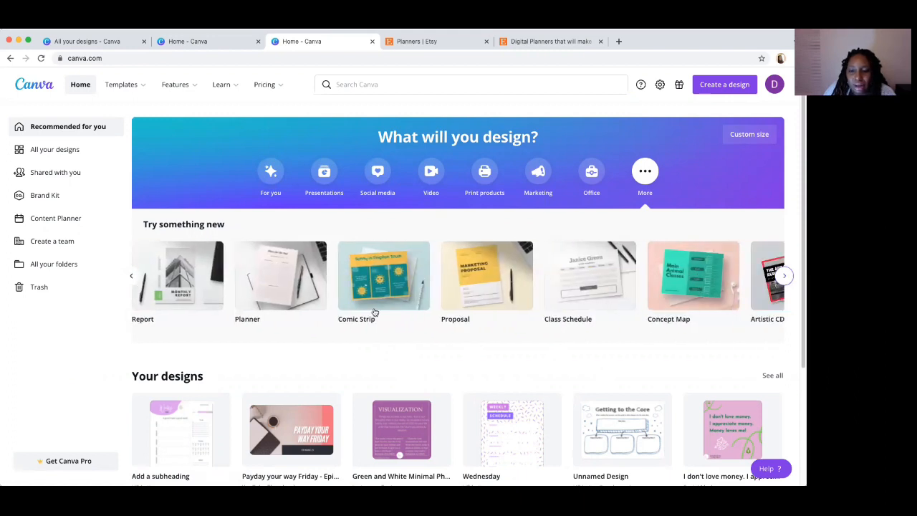
{"action": "left_click", "coordinate": [263, 275]}
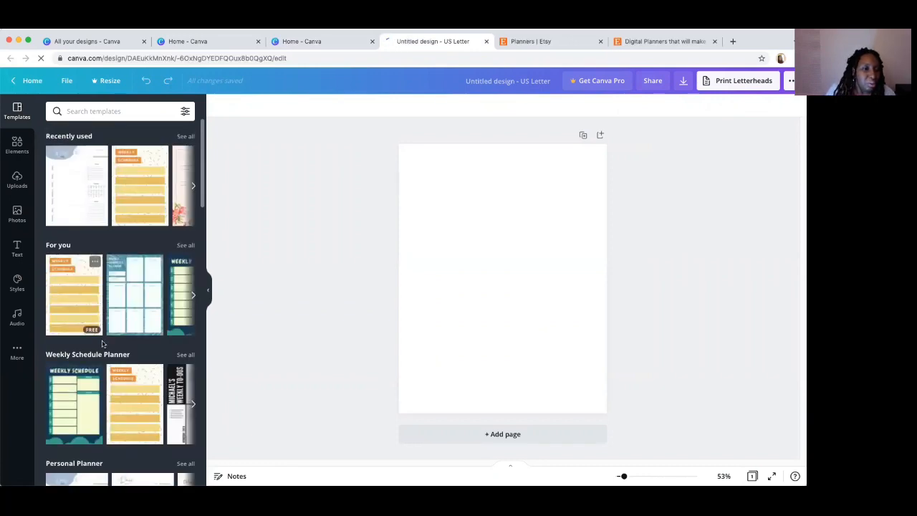
{"action": "left_click", "coordinate": [193, 185]}
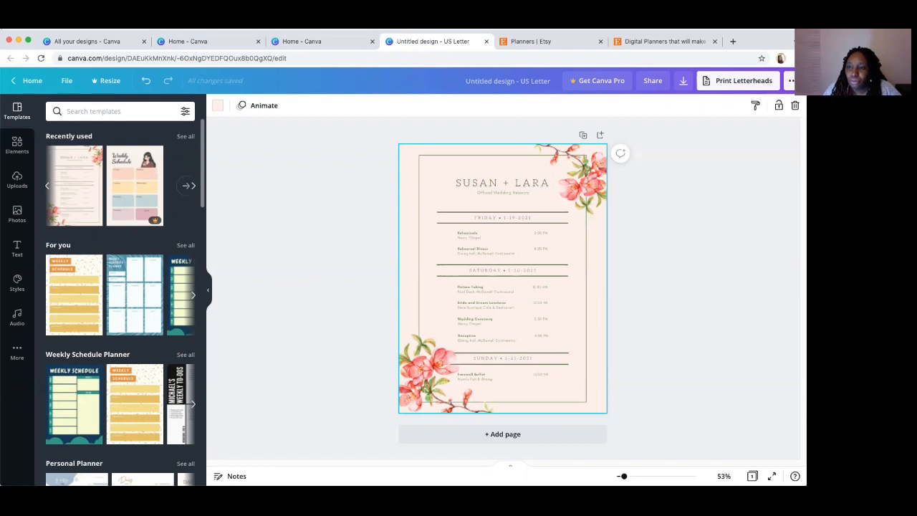
Check the download options for premium content and delete both coral flower images from the page corners
{"action": "left_click", "coordinate": [683, 83]}
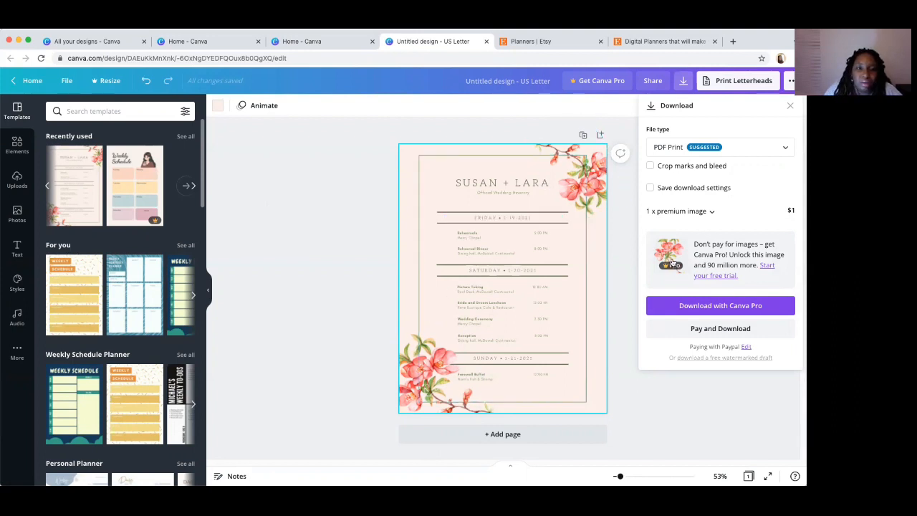
{"action": "left_click", "coordinate": [593, 195]}
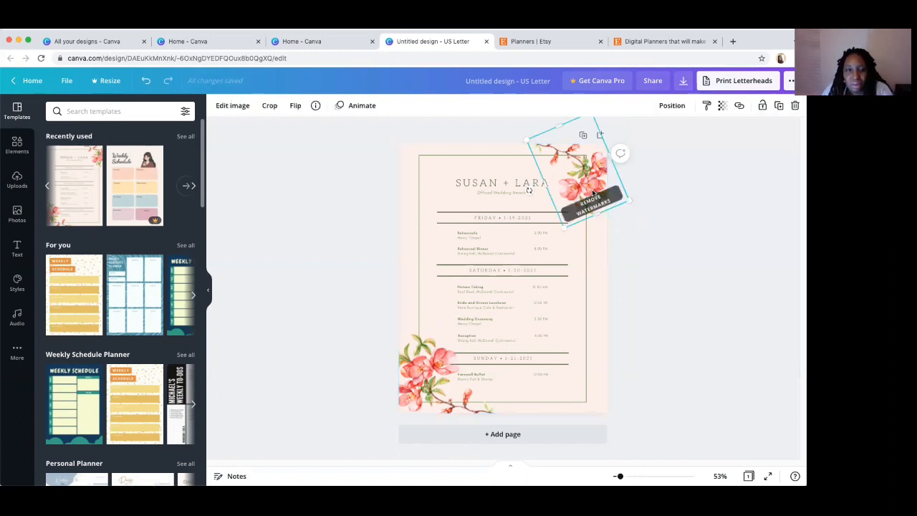
{"action": "left_click_drag", "start_coordinate": [594, 194], "coordinate": [399, 397]}
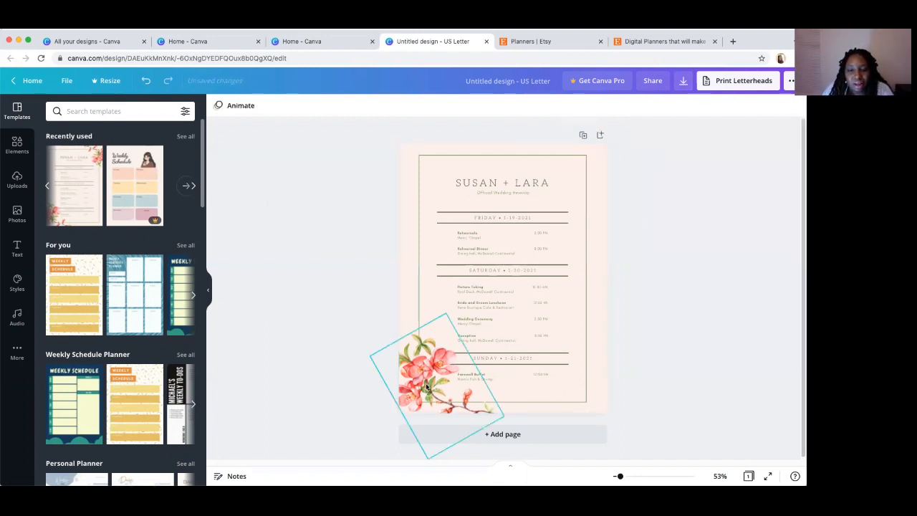
{"action": "key", "text": "Delete"}
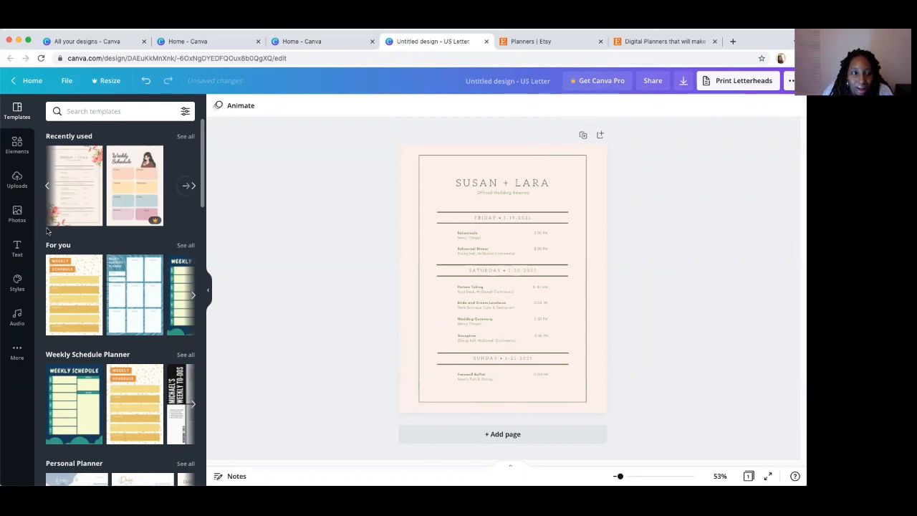
Search the elements for "flowers" and add the free L-shaped floral spray with pink and yellow blooms
{"action": "left_click", "coordinate": [18, 146]}
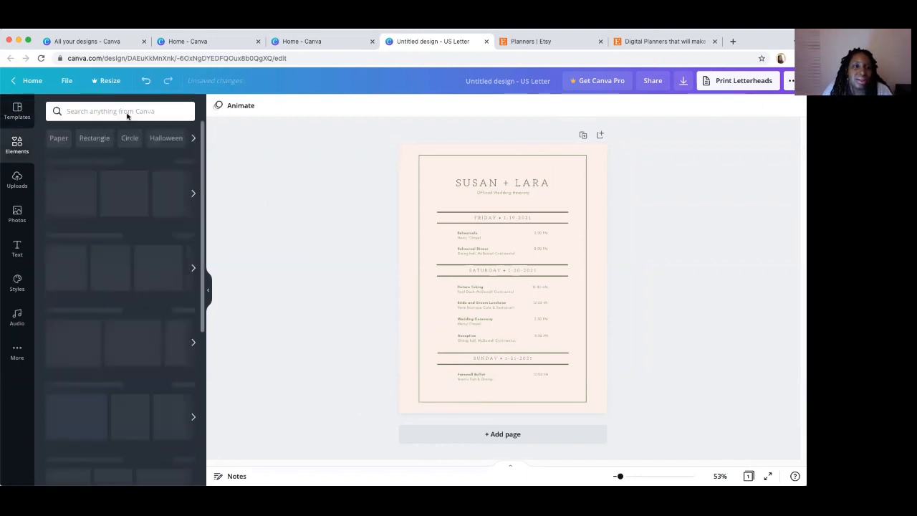
{"action": "left_click", "coordinate": [129, 111]}
{"action": "type", "text": "fl"}
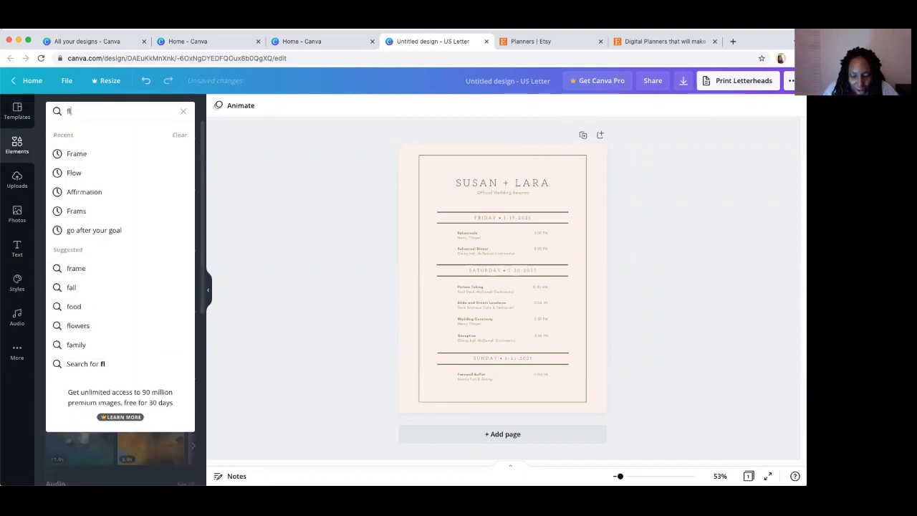
{"action": "type", "text": "owers"}
{"action": "key", "text": "Return"}
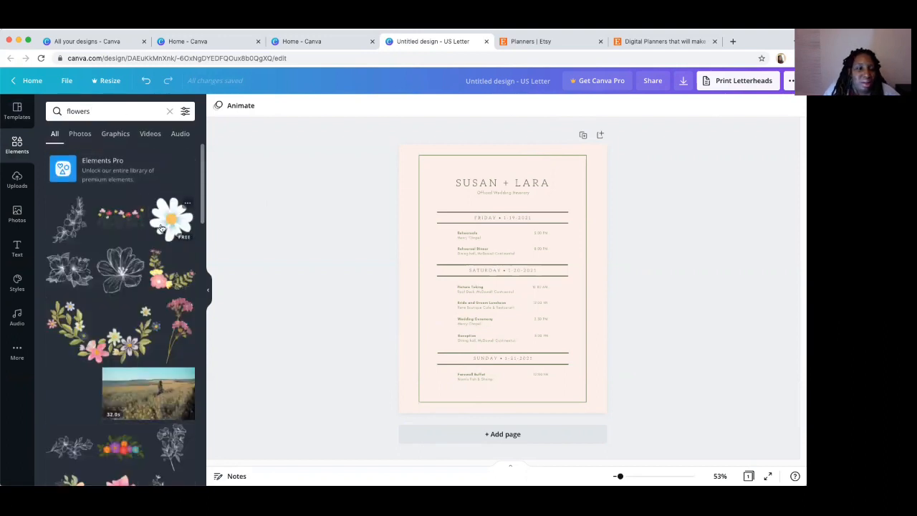
{"action": "left_click", "coordinate": [151, 285]}
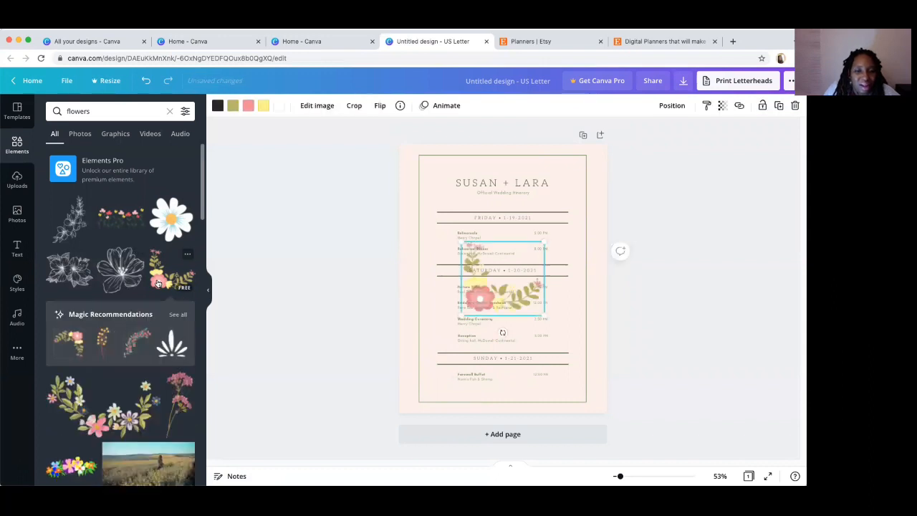
Shrink the floral spray into the page's lower-left corner and place a rotated copy in the upper-right corner
{"action": "left_click", "coordinate": [494, 312]}
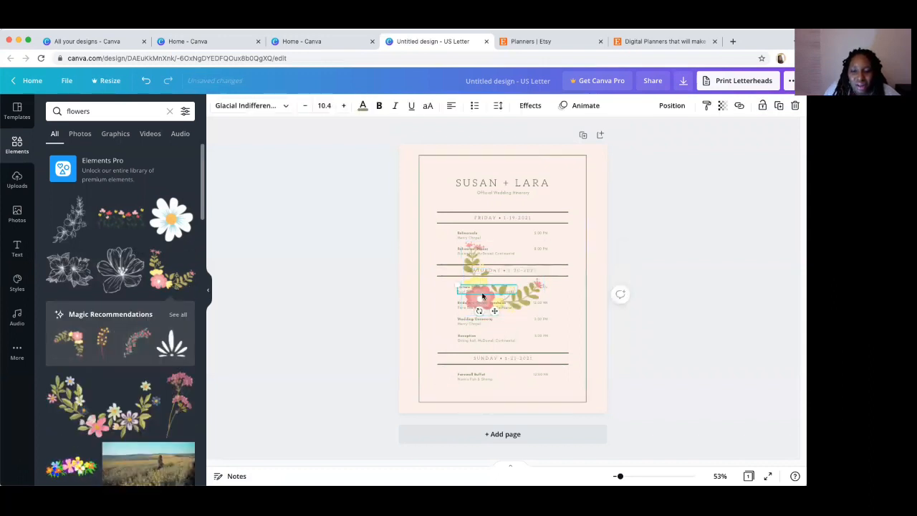
{"action": "left_click", "coordinate": [474, 264]}
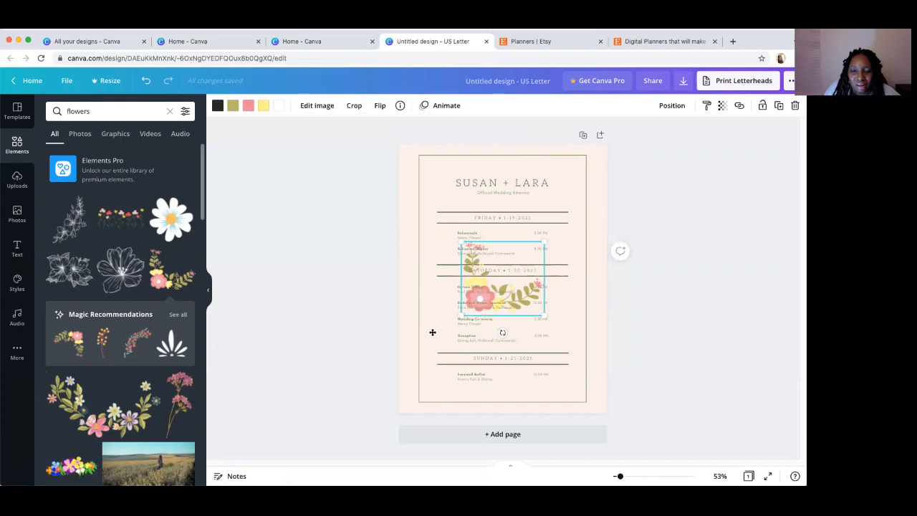
{"action": "left_click_drag", "start_coordinate": [432, 331], "coordinate": [411, 357]}
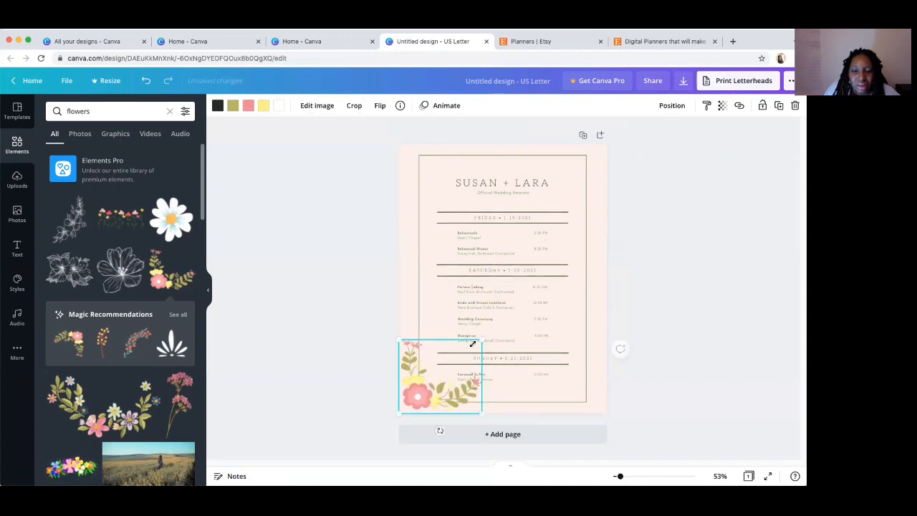
{"action": "left_click_drag", "start_coordinate": [473, 344], "coordinate": [461, 359]}
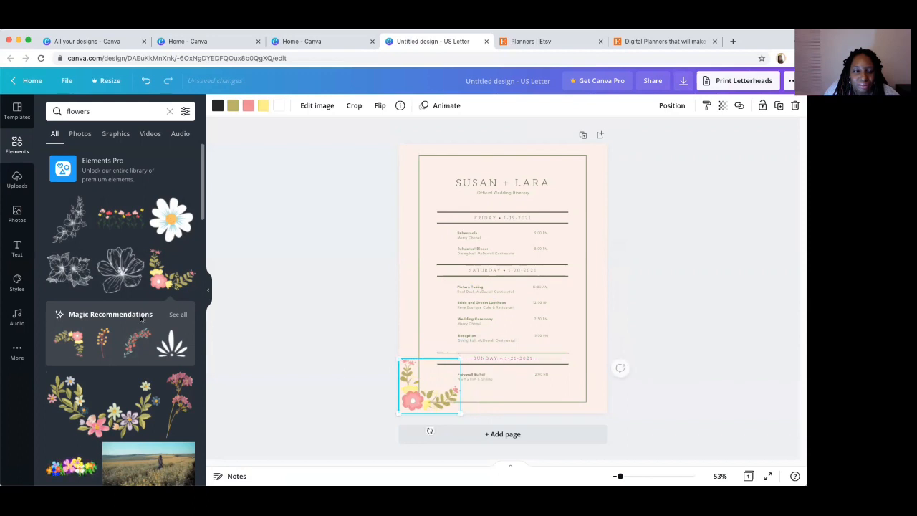
{"action": "left_click", "coordinate": [138, 342]}
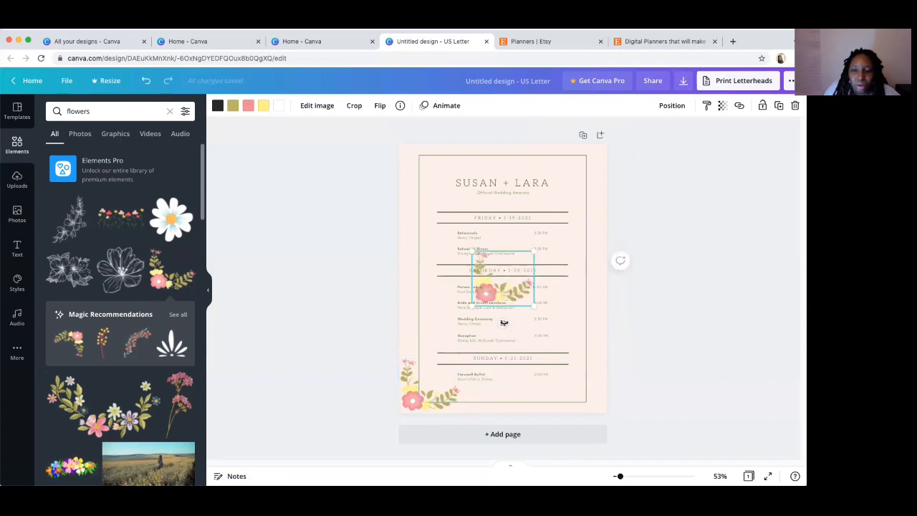
{"action": "left_click_drag", "start_coordinate": [503, 323], "coordinate": [557, 188]}
Download the finished itinerary design as a PDF Print file and dismiss the referral offer
{"action": "left_click", "coordinate": [683, 81]}
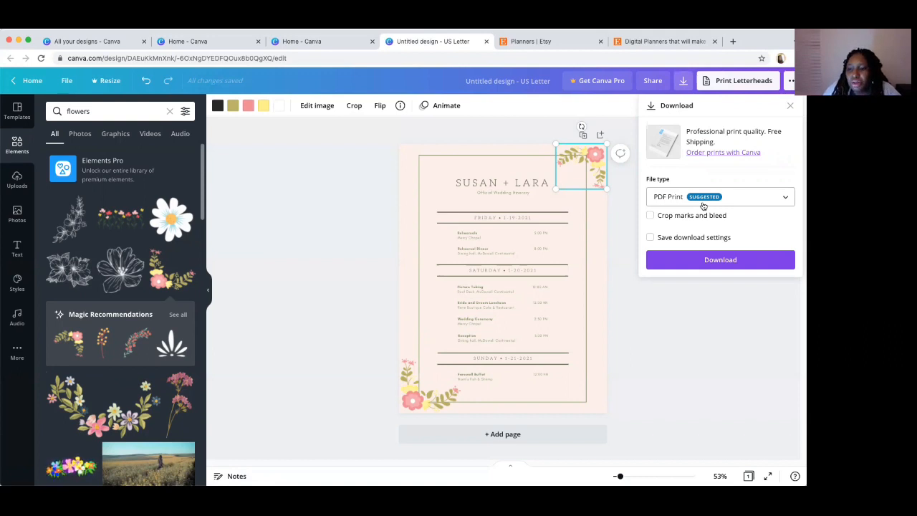
{"action": "left_click", "coordinate": [718, 261]}
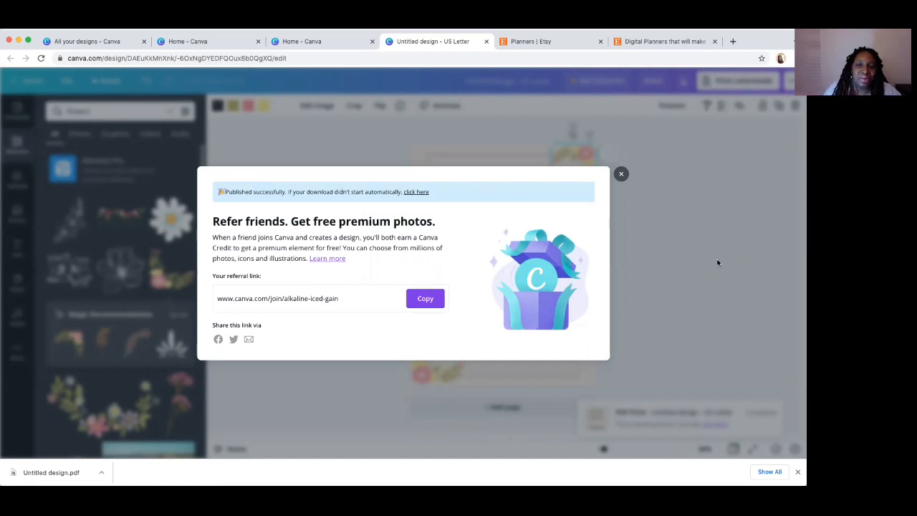
{"action": "left_click", "coordinate": [621, 173]}
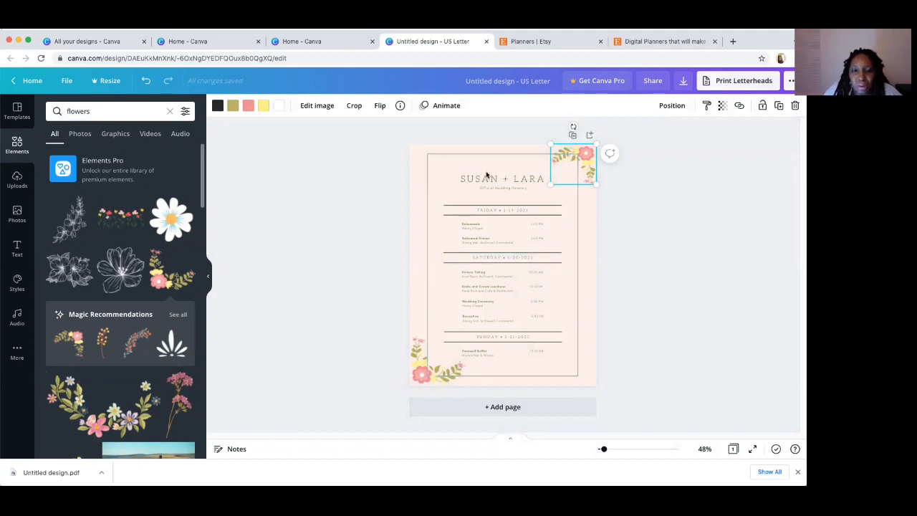
Download the itinerary design again as a PNG image and dismiss the print offer
{"action": "left_click", "coordinate": [683, 84]}
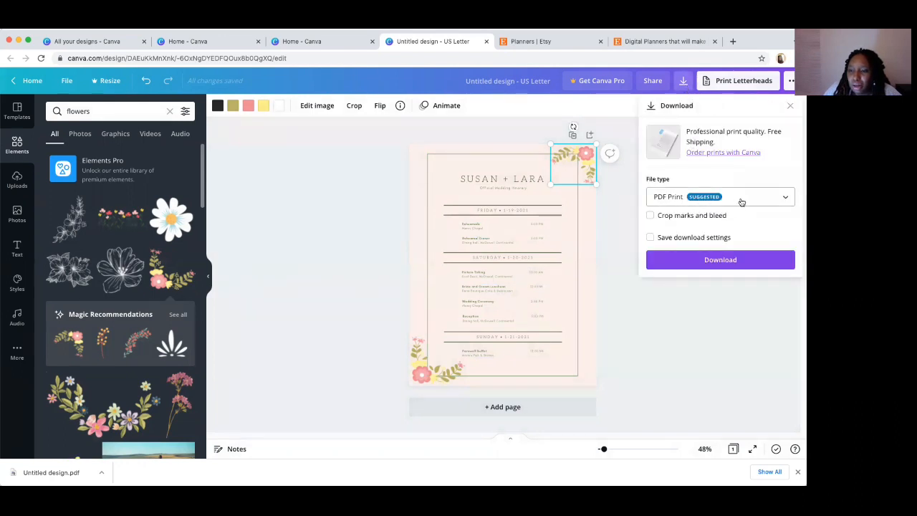
{"action": "left_click", "coordinate": [783, 198]}
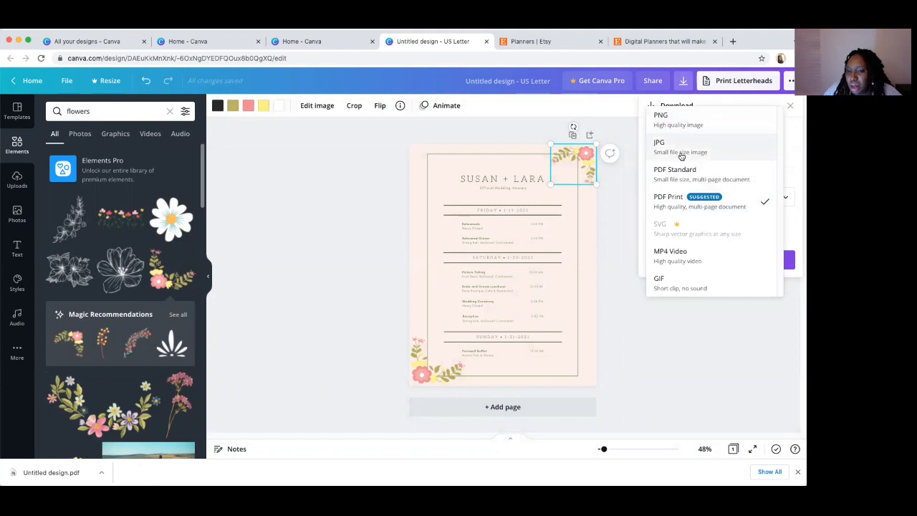
{"action": "left_click", "coordinate": [699, 127]}
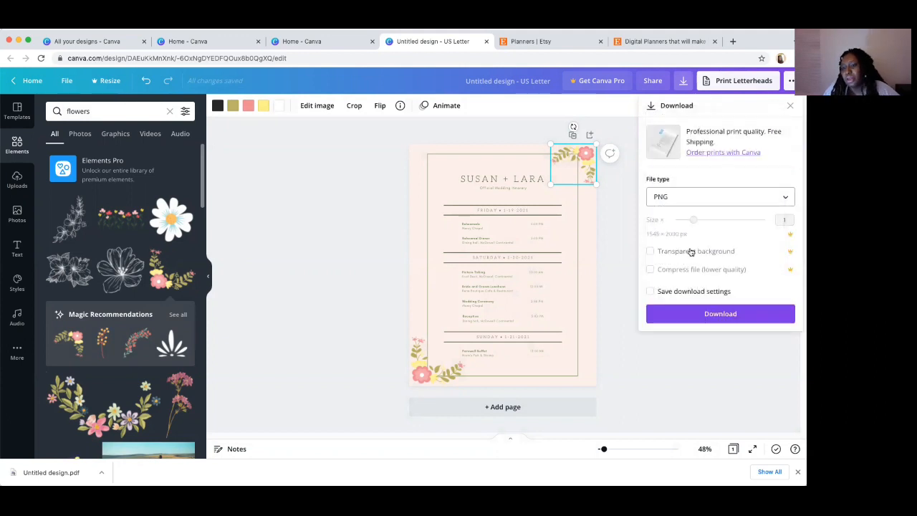
{"action": "left_click", "coordinate": [716, 317]}
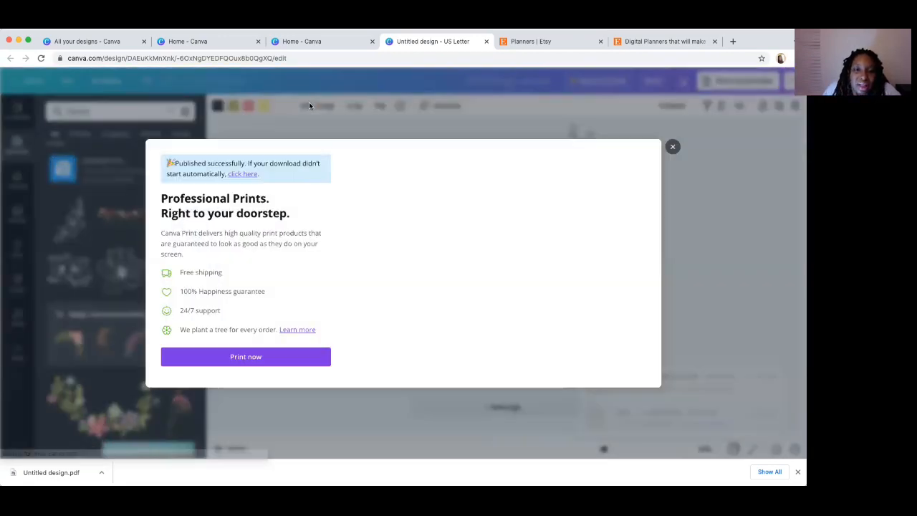
{"action": "left_click", "coordinate": [309, 103]}
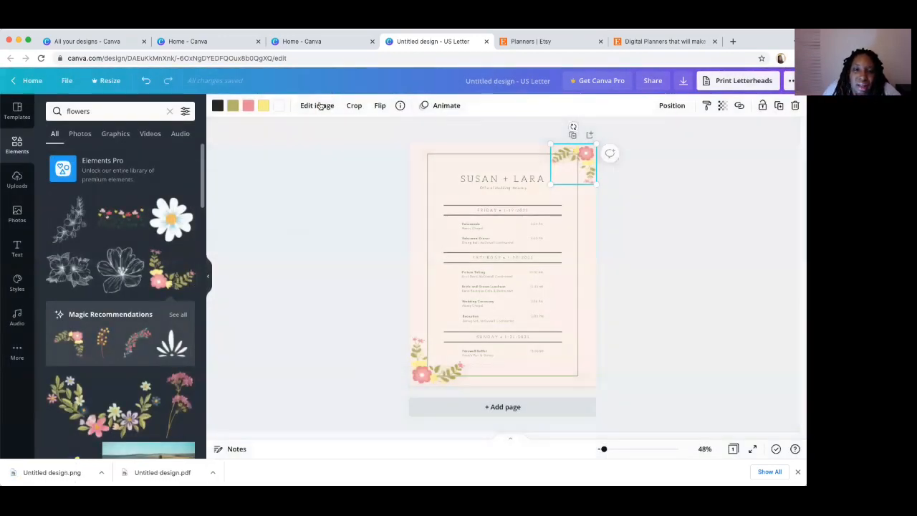
Browse the Smartmockups for the upper-right floral spray, try the Frame 4 mockup on it, and undo it
{"action": "left_click", "coordinate": [321, 108]}
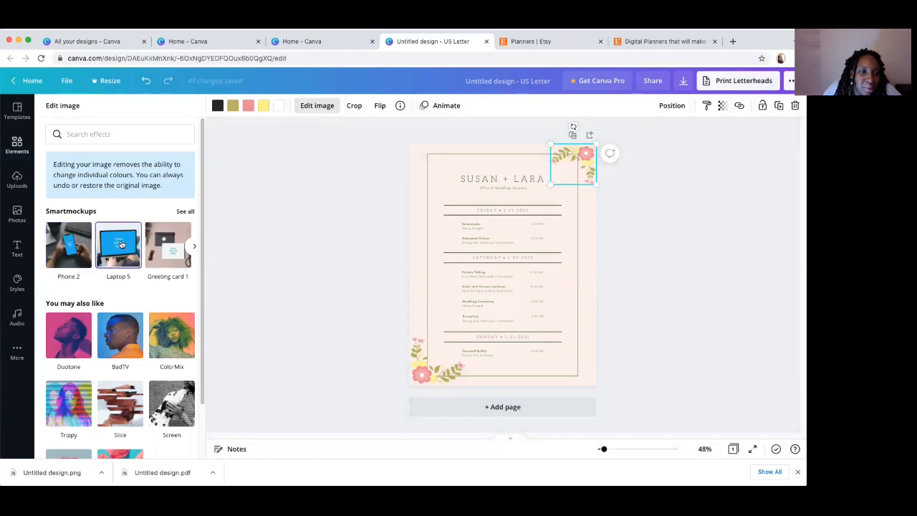
{"action": "left_click", "coordinate": [193, 247]}
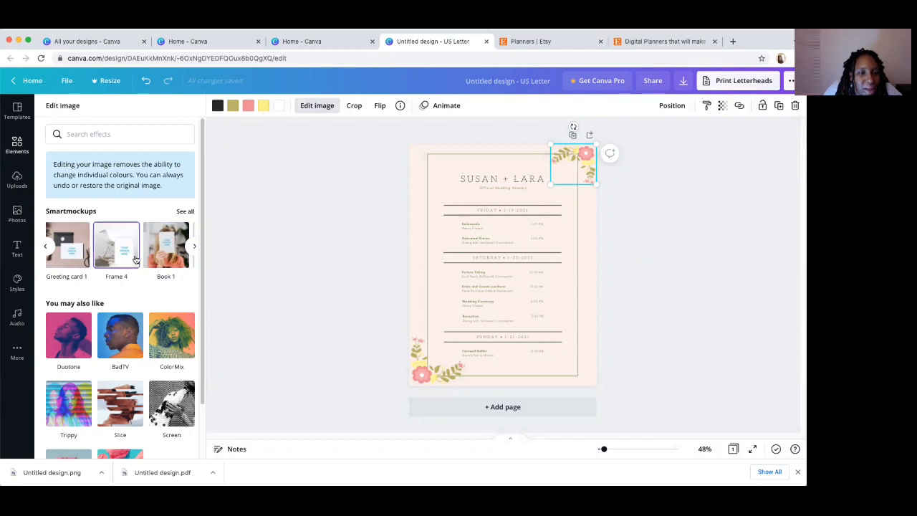
{"action": "left_click", "coordinate": [192, 246]}
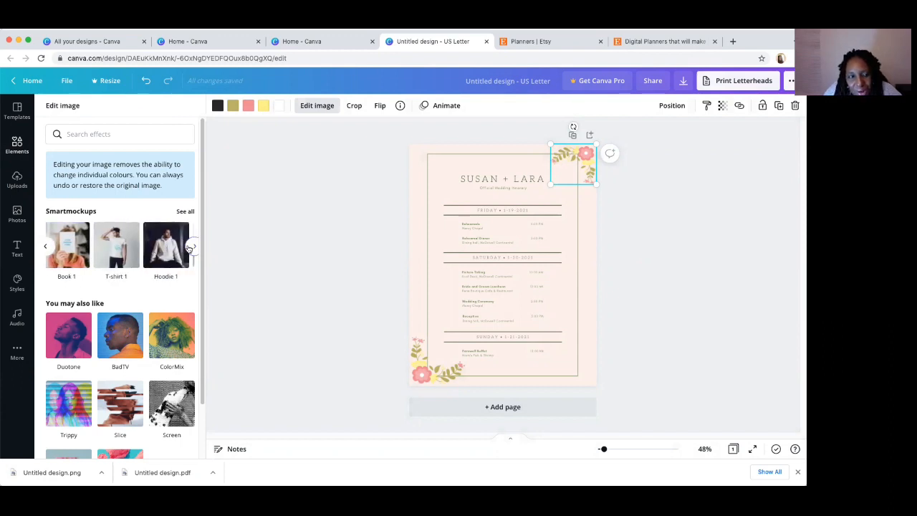
{"action": "left_click", "coordinate": [192, 247]}
{"action": "left_click", "coordinate": [193, 246]}
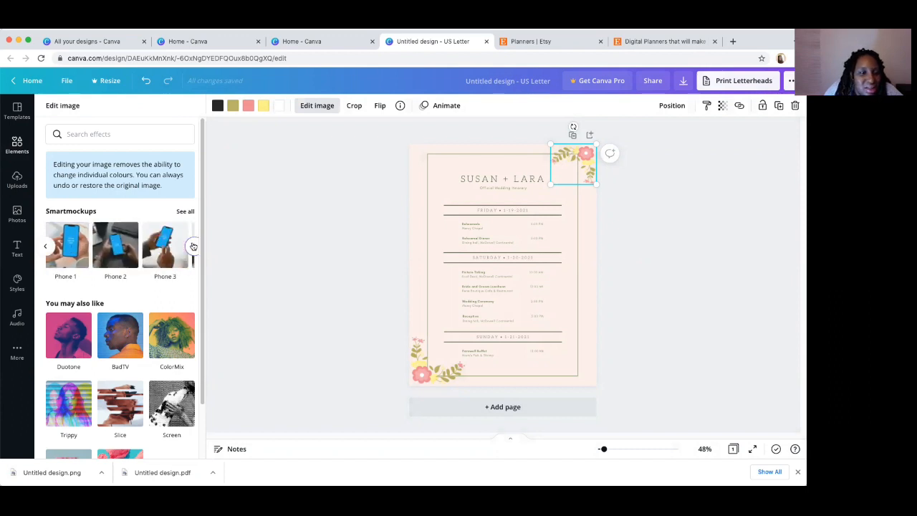
{"action": "left_click", "coordinate": [193, 246]}
{"action": "left_click", "coordinate": [193, 246]}
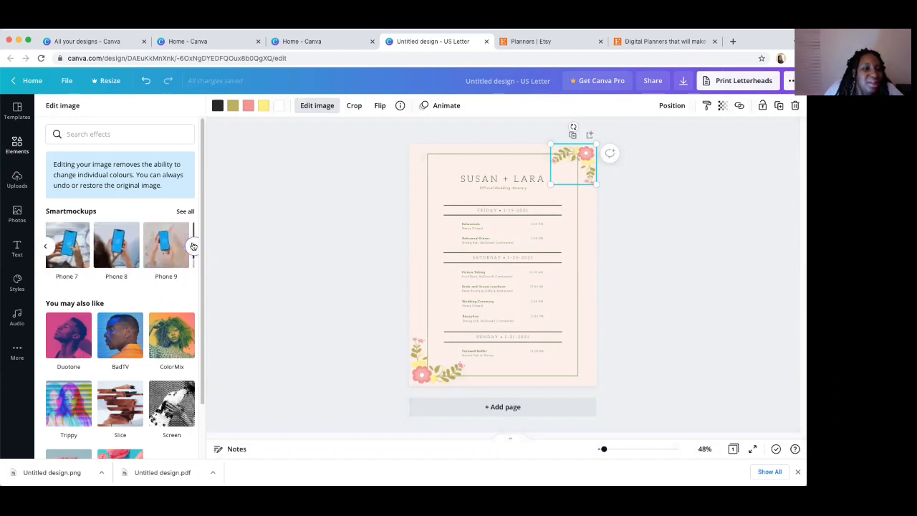
{"action": "left_click", "coordinate": [47, 247]}
{"action": "left_click", "coordinate": [47, 246]}
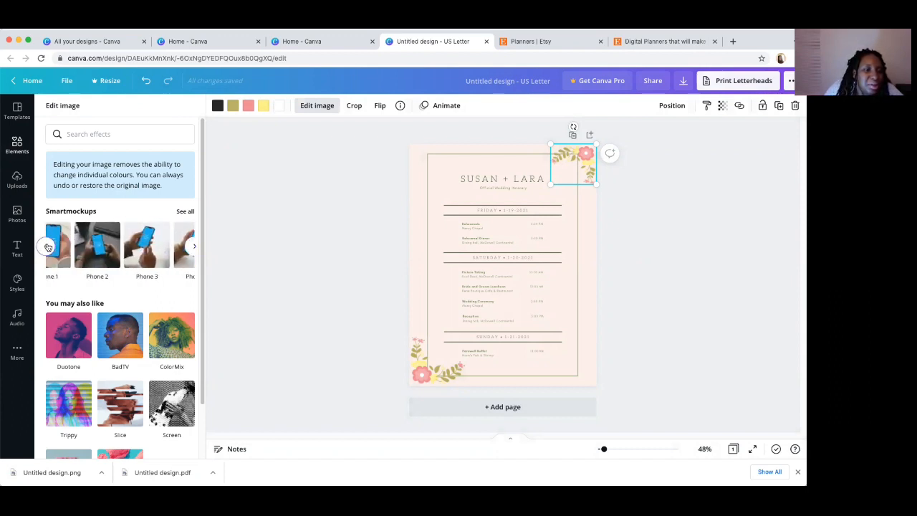
{"action": "left_click", "coordinate": [48, 246]}
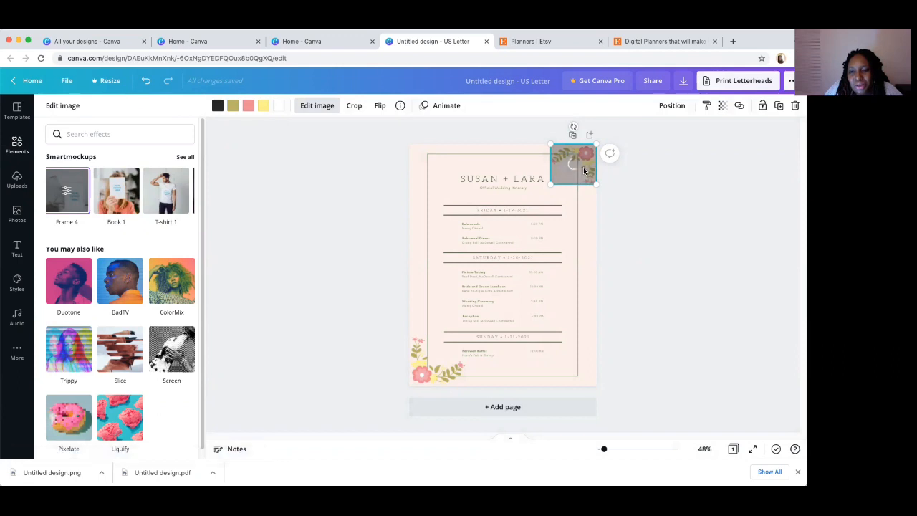
{"action": "left_click", "coordinate": [144, 82]}
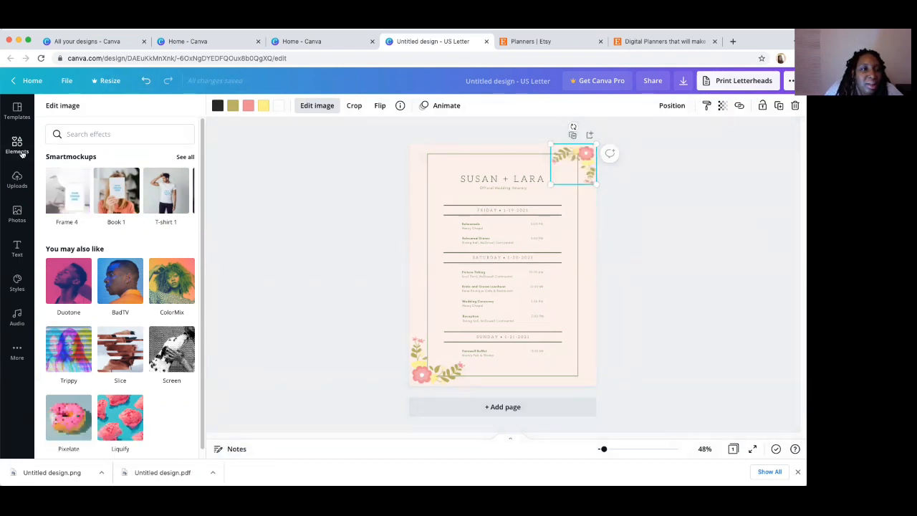
Leave the itinerary design and create a new blank custom-size design of 300 x 200 px
{"action": "left_click", "coordinate": [32, 81]}
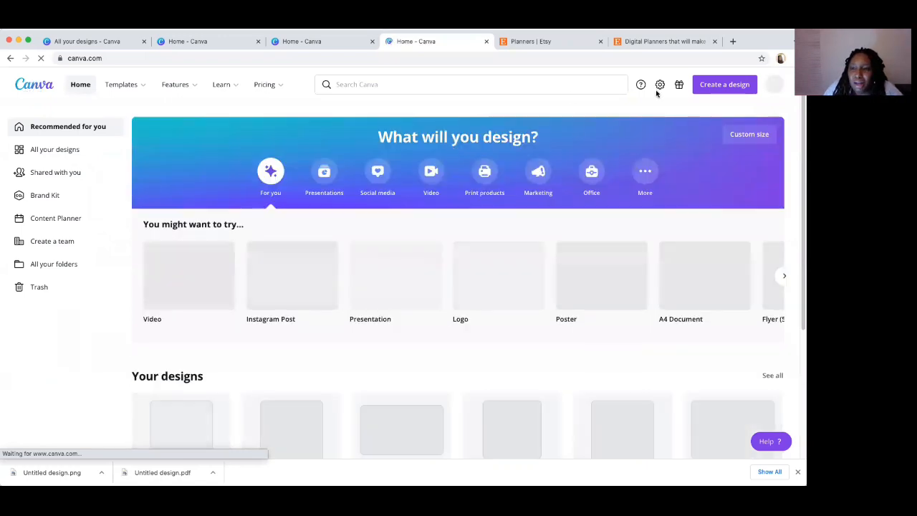
{"action": "left_click", "coordinate": [746, 133]}
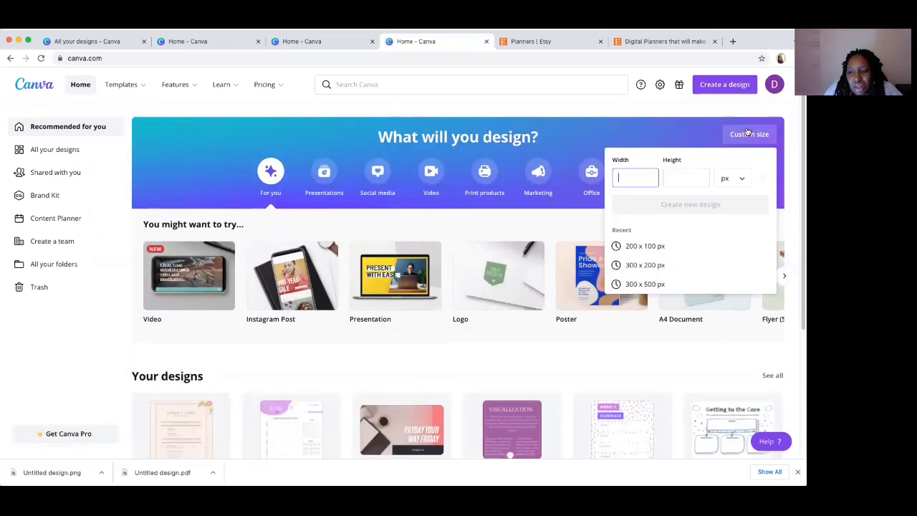
{"action": "left_click", "coordinate": [641, 266]}
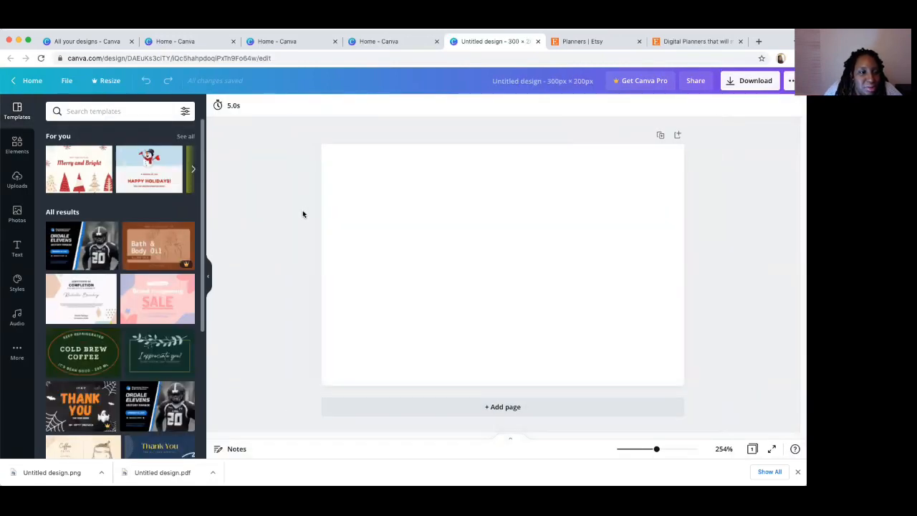
Add the recently used tablet-and-coffee desk photo, crop off part of its right side and shift it right on the page
{"action": "left_click", "coordinate": [17, 214]}
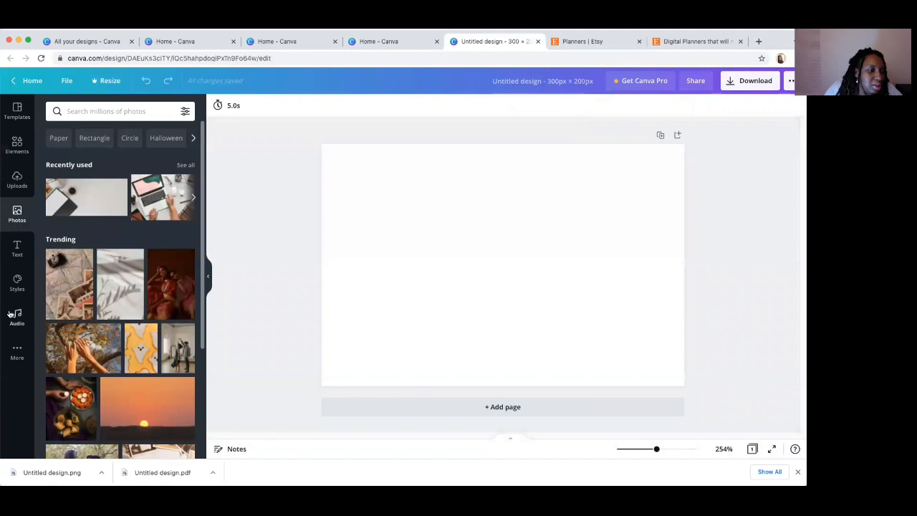
{"action": "left_click", "coordinate": [20, 185]}
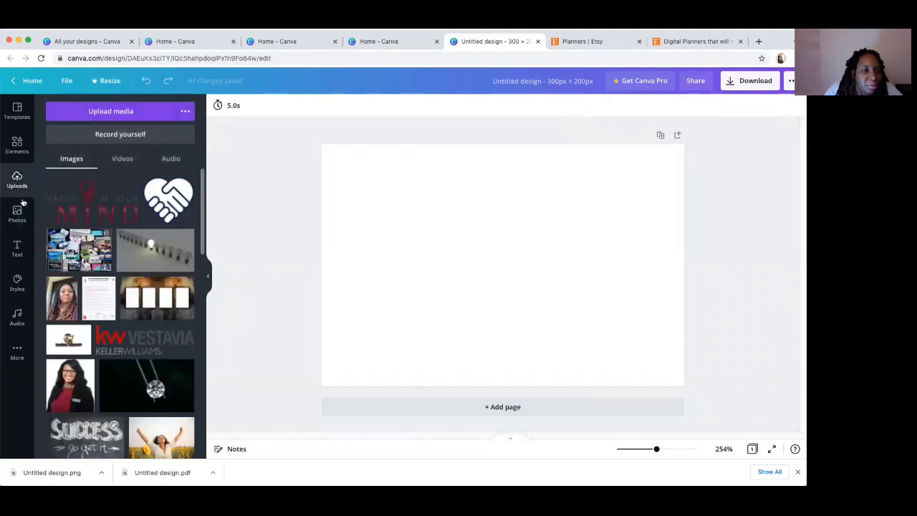
{"action": "left_click", "coordinate": [19, 211]}
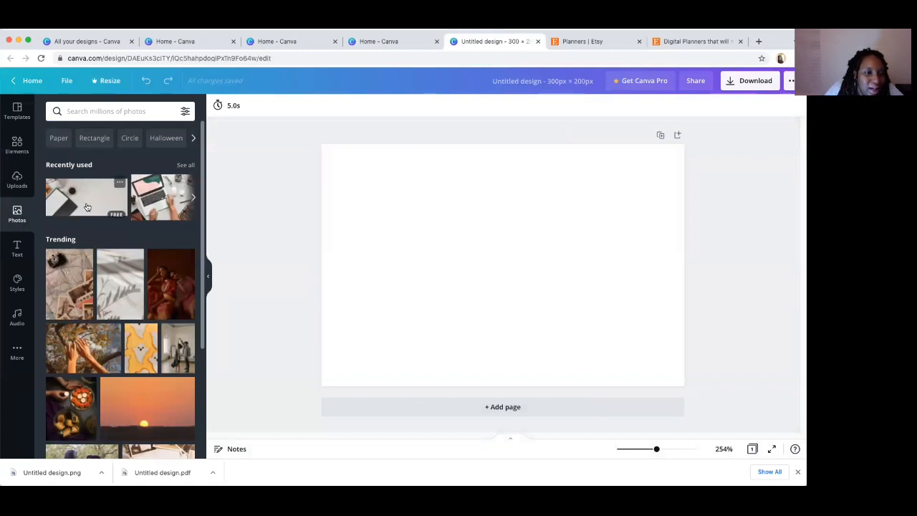
{"action": "left_click", "coordinate": [108, 197]}
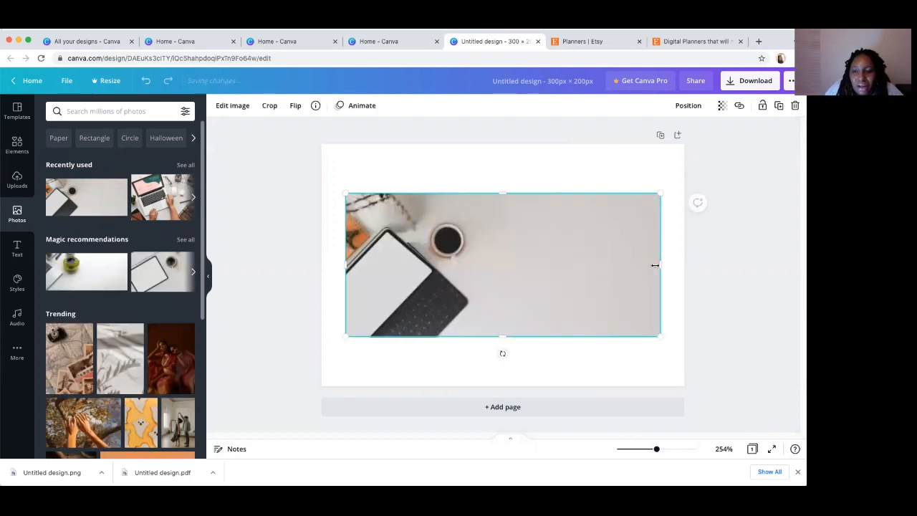
{"action": "left_click_drag", "start_coordinate": [659, 263], "coordinate": [559, 266]}
{"action": "left_click_drag", "start_coordinate": [430, 276], "coordinate": [503, 274]}
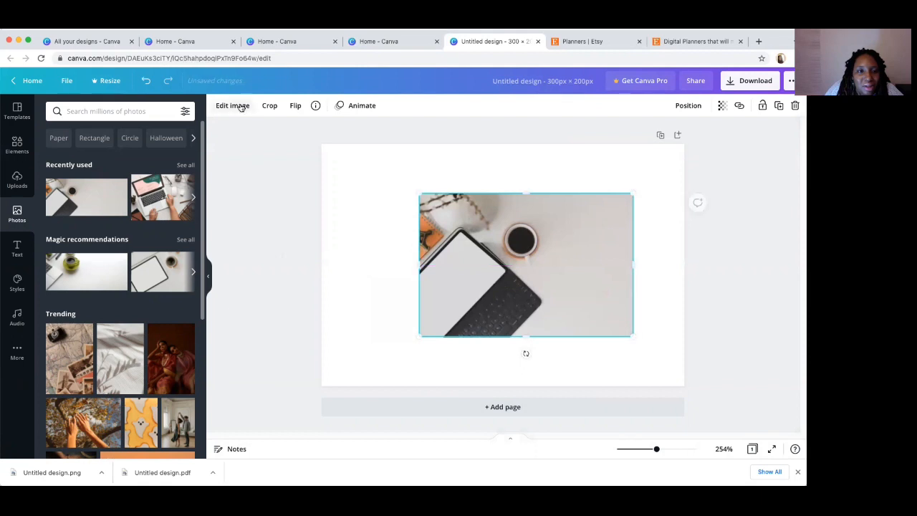
Apply the Frame 4 Smartmockup to the desk photo, move the mockup near the page's upper-left corner and enlarge it
{"action": "left_click", "coordinate": [236, 106]}
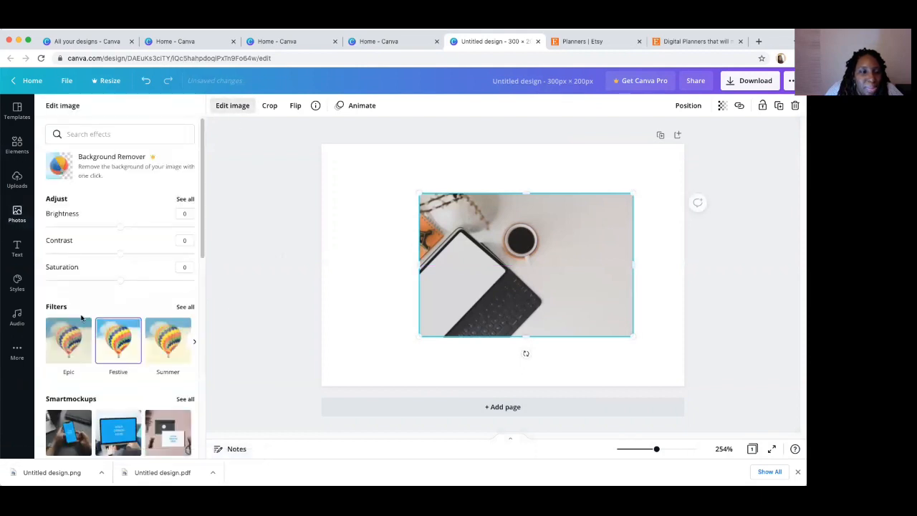
{"action": "scroll", "coordinate": [81, 392], "scroll_direction": "down", "scroll_amount": 5}
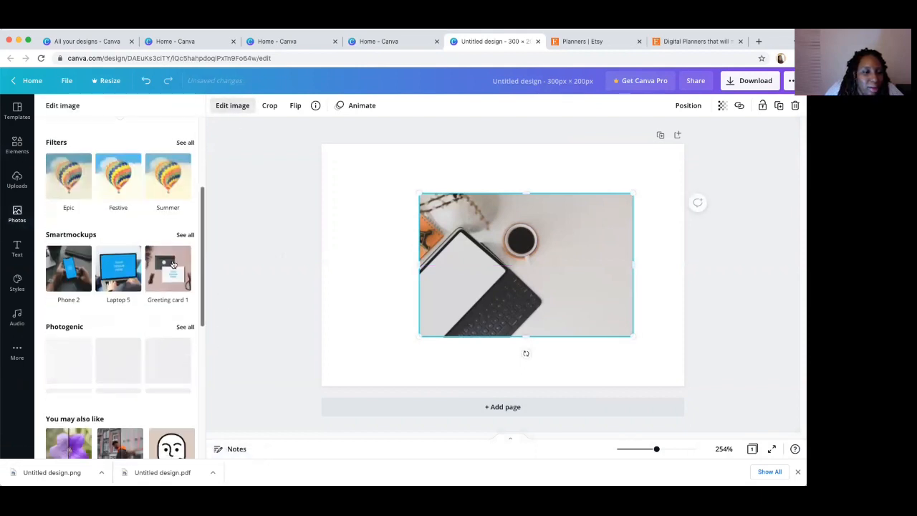
{"action": "left_click", "coordinate": [194, 271]}
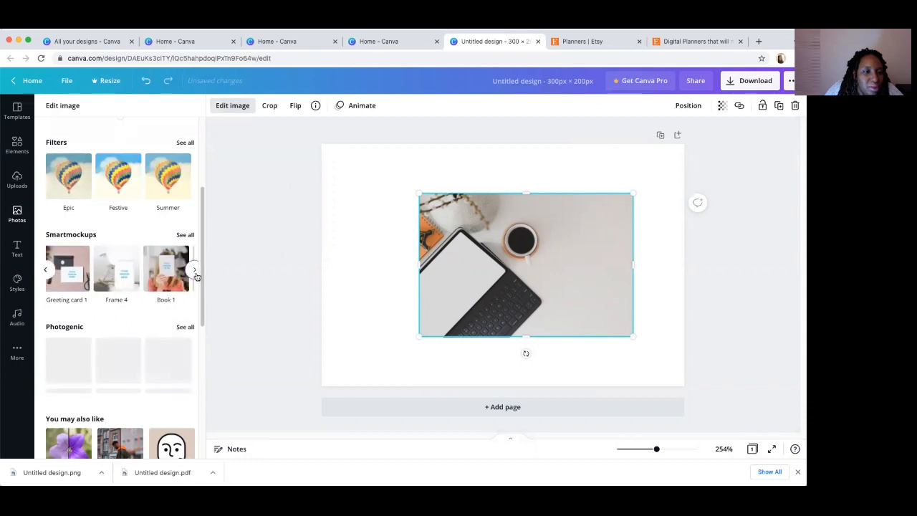
{"action": "left_click", "coordinate": [111, 275]}
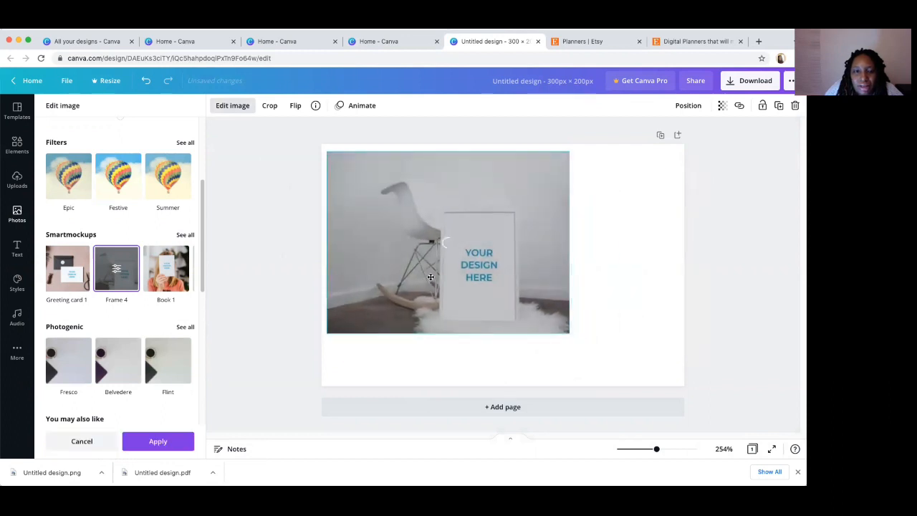
{"action": "left_click_drag", "start_coordinate": [426, 272], "coordinate": [428, 273]}
{"action": "left_click_drag", "start_coordinate": [493, 287], "coordinate": [498, 291]}
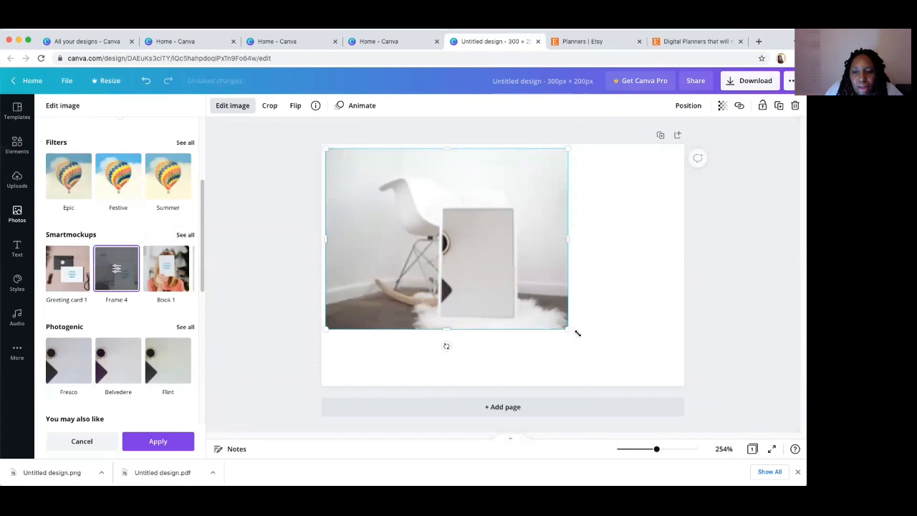
{"action": "left_click_drag", "start_coordinate": [577, 332], "coordinate": [610, 359]}
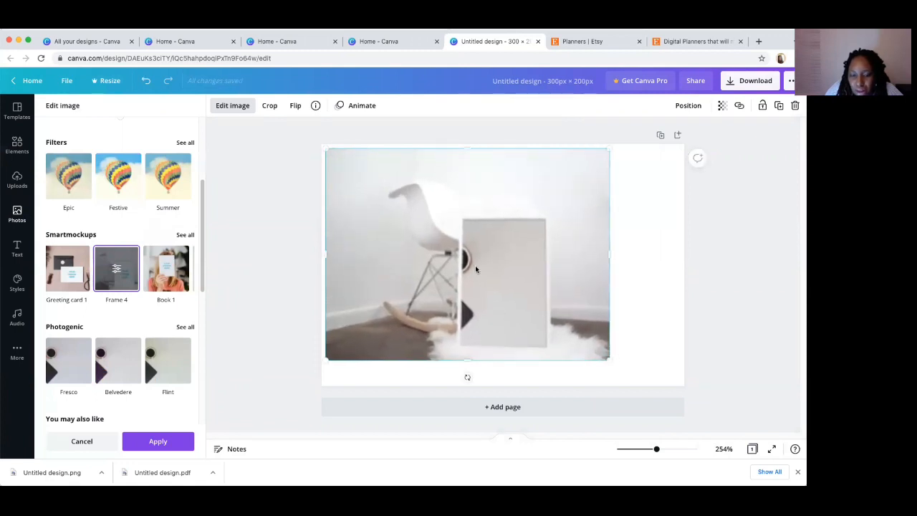
Try to edit the picture inside the mockup's frame, and delete the mockup image from the page
{"action": "double_click", "coordinate": [475, 265]}
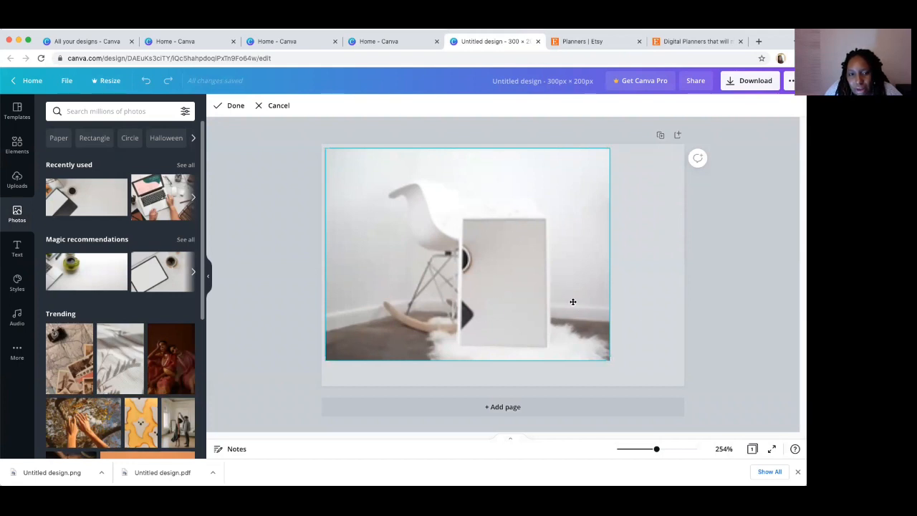
{"action": "double_click", "coordinate": [473, 282]}
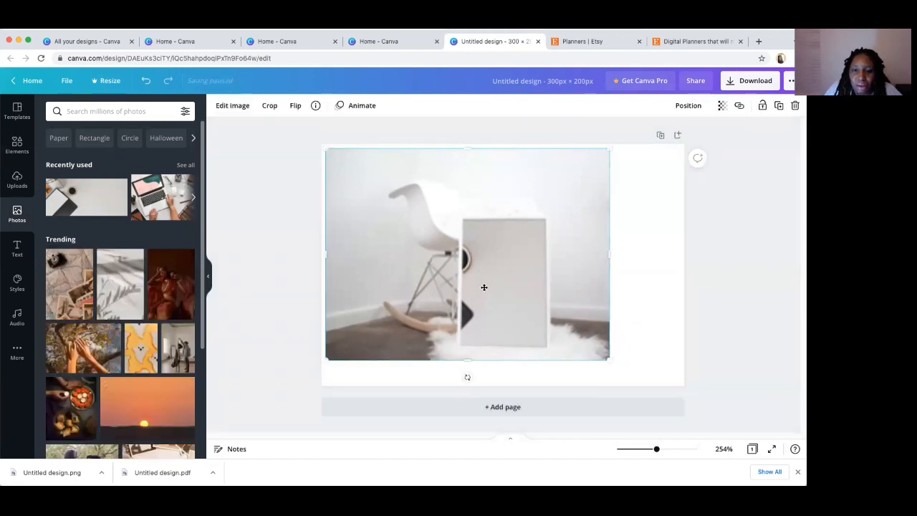
{"action": "mouse_move", "coordinate": [484, 287]}
{"action": "left_mouse_down"}
{"action": "mouse_move", "coordinate": [491, 275]}
{"action": "mouse_move", "coordinate": [481, 328]}
{"action": "mouse_move", "coordinate": [500, 281]}
{"action": "left_mouse_up"}
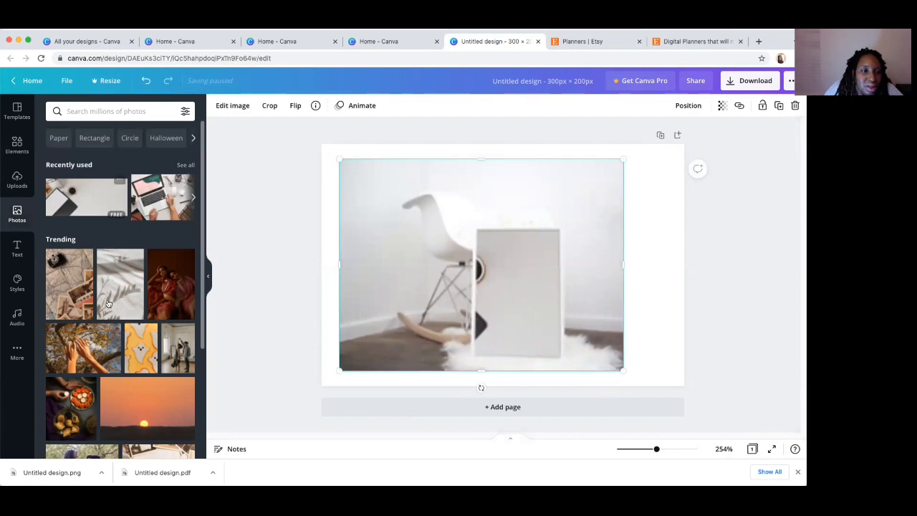
{"action": "scroll", "coordinate": [112, 335], "scroll_direction": "down", "scroll_amount": 2}
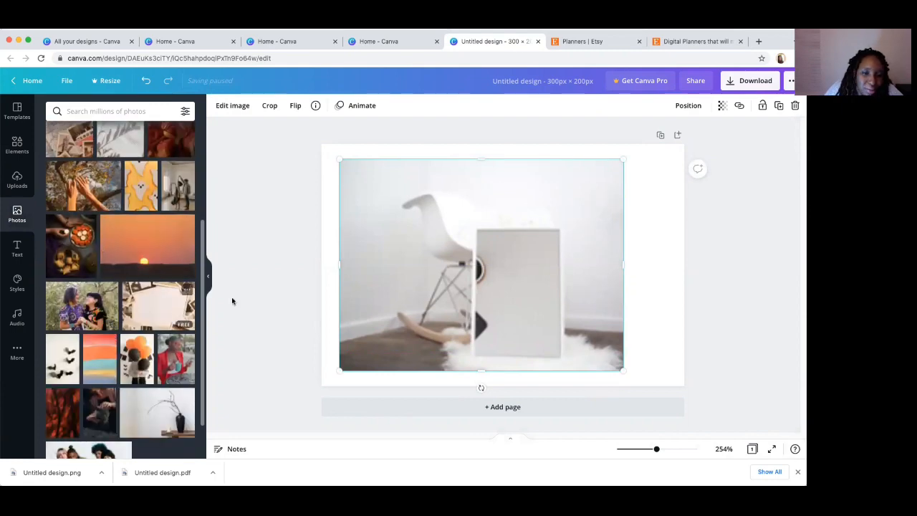
{"action": "key", "text": "Delete"}
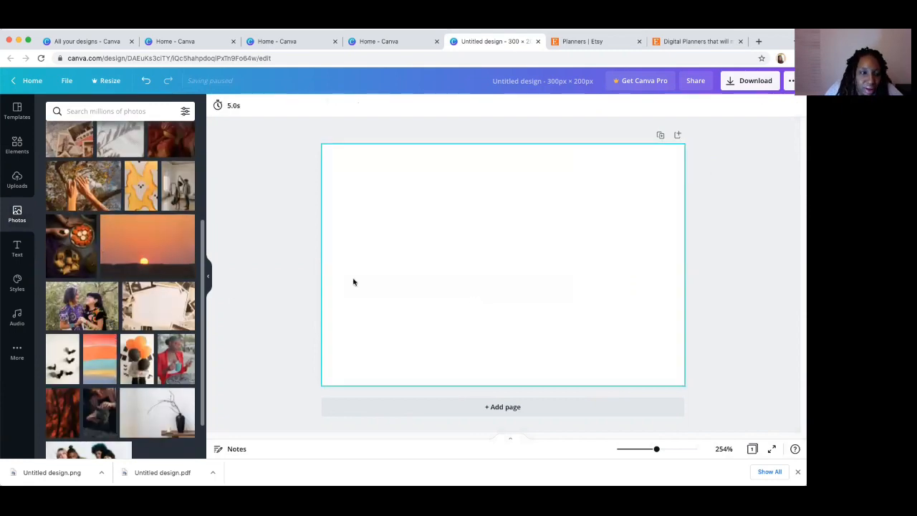
Add the photo bordered by vintage photographs, search the elements for Frame and place a square frame over its blank centre
{"action": "left_click", "coordinate": [157, 304]}
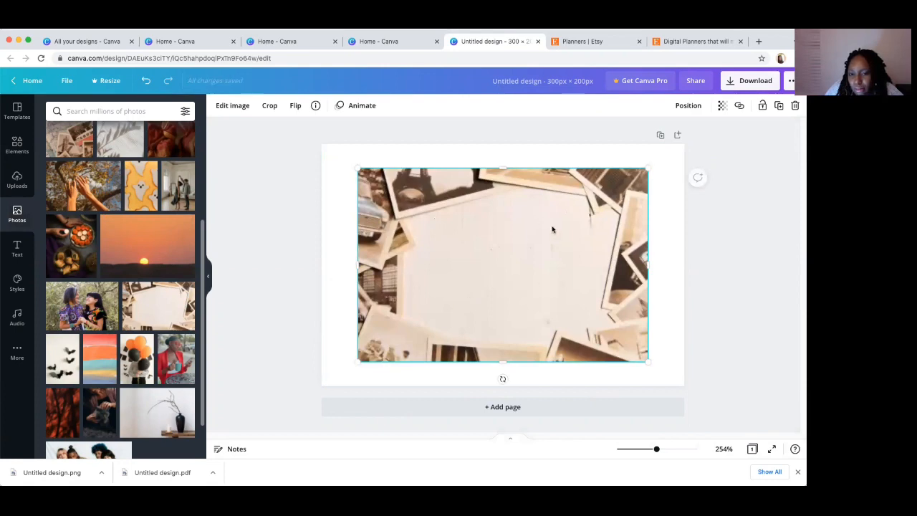
{"action": "scroll", "coordinate": [160, 303], "scroll_direction": "up", "scroll_amount": 5}
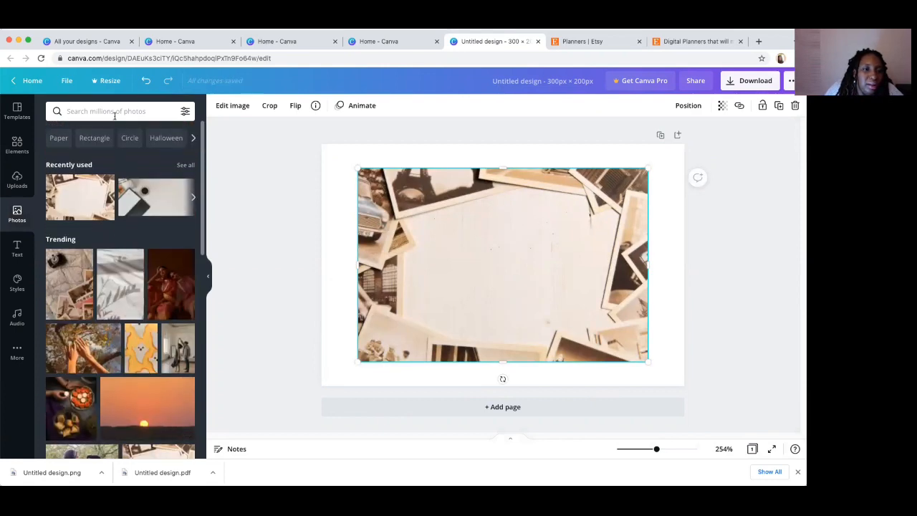
{"action": "left_click", "coordinate": [16, 145]}
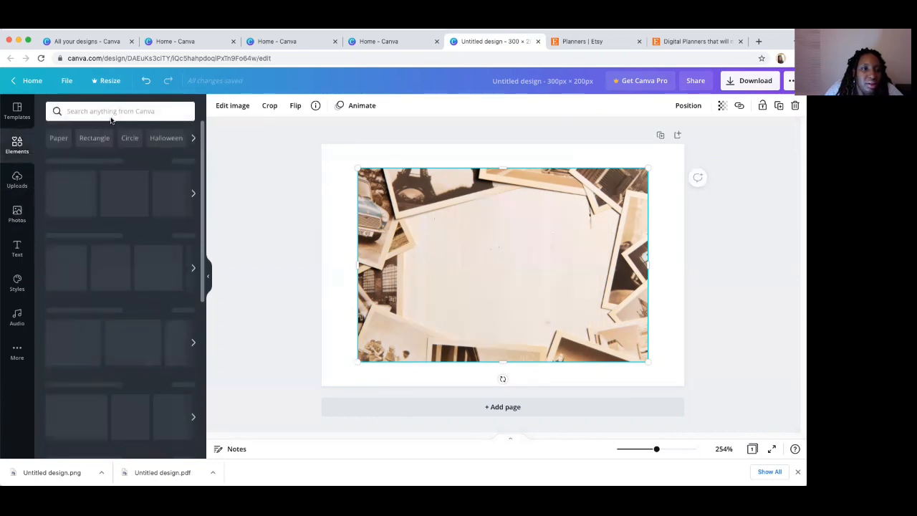
{"action": "left_click", "coordinate": [118, 112]}
{"action": "type", "text": "frame"}
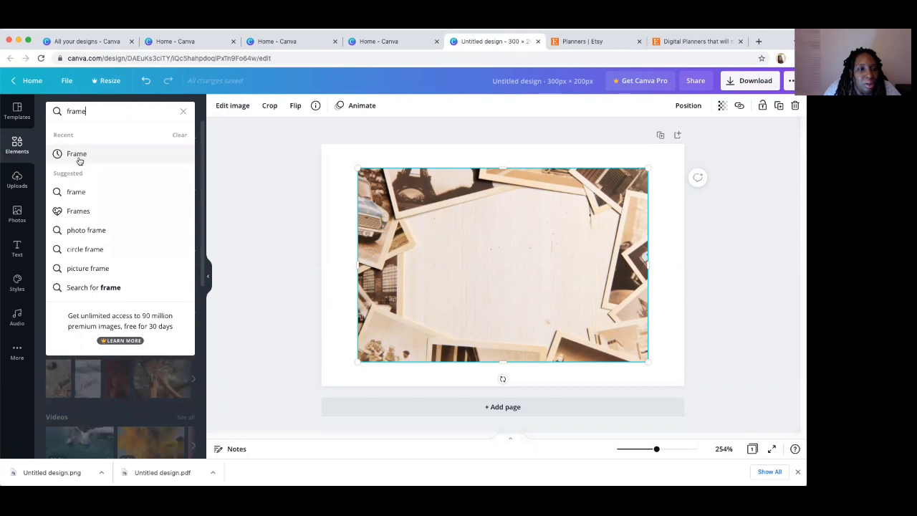
{"action": "left_click", "coordinate": [74, 155]}
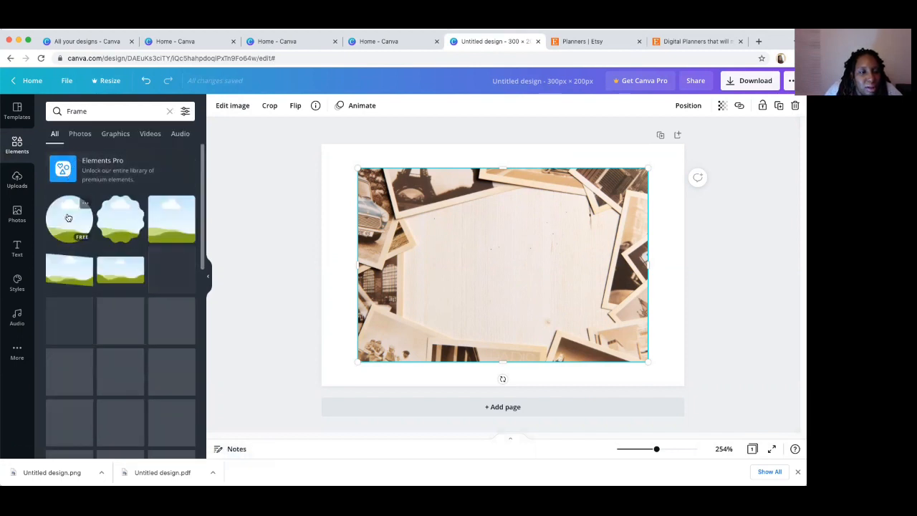
{"action": "left_click_drag", "start_coordinate": [293, 233], "coordinate": [462, 209]}
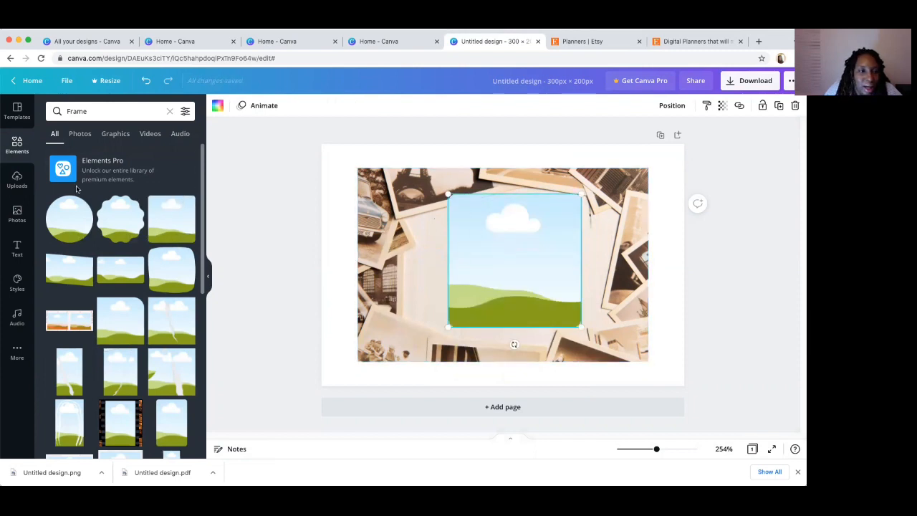
Fill the square frame with the trending map-and-camera photo and enlarge the frame slightly from its lower-left corner
{"action": "left_click", "coordinate": [71, 135]}
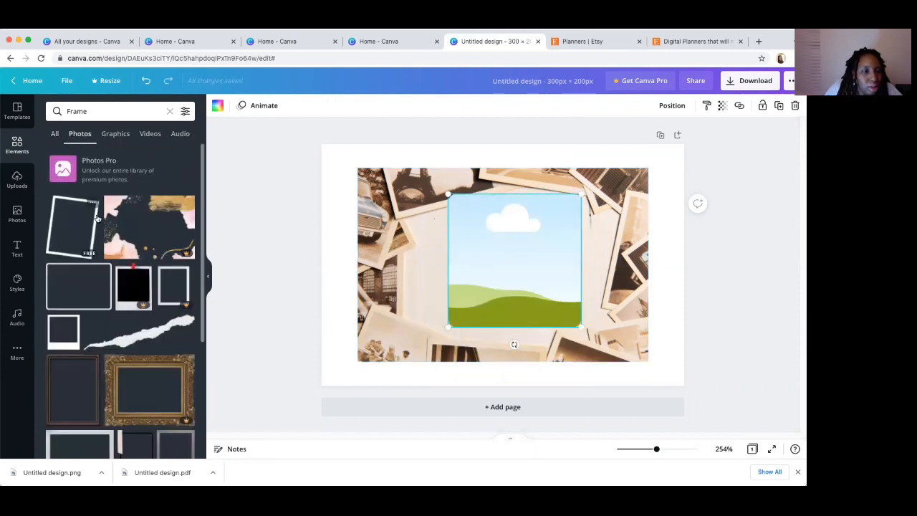
{"action": "left_click", "coordinate": [17, 213]}
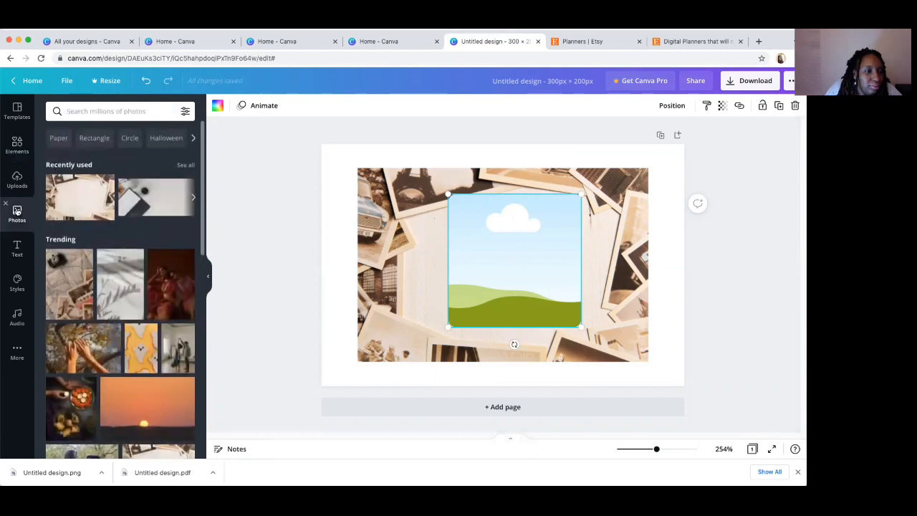
{"action": "left_click_drag", "start_coordinate": [70, 284], "coordinate": [492, 262]}
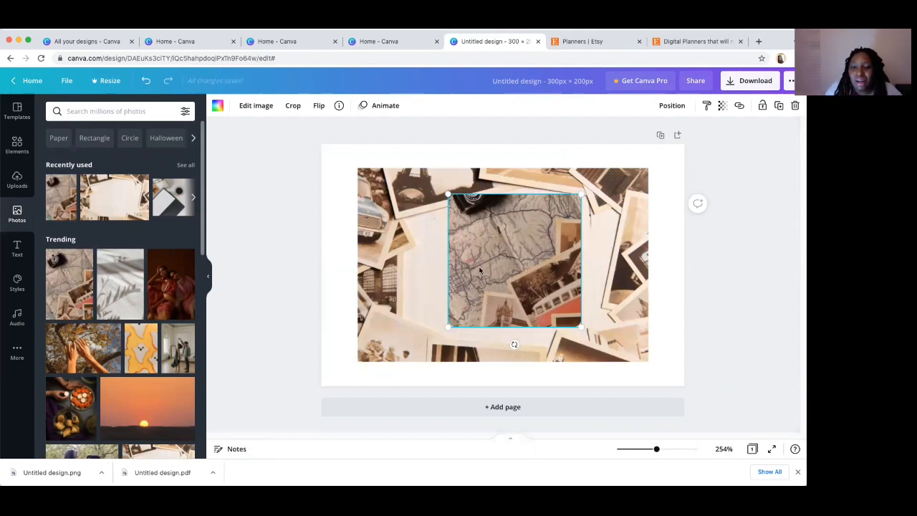
{"action": "left_click_drag", "start_coordinate": [448, 327], "coordinate": [439, 337]}
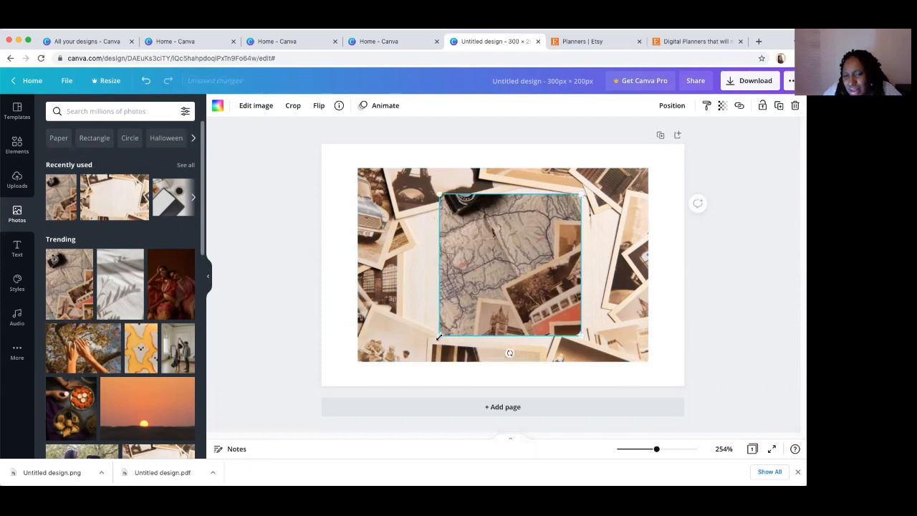